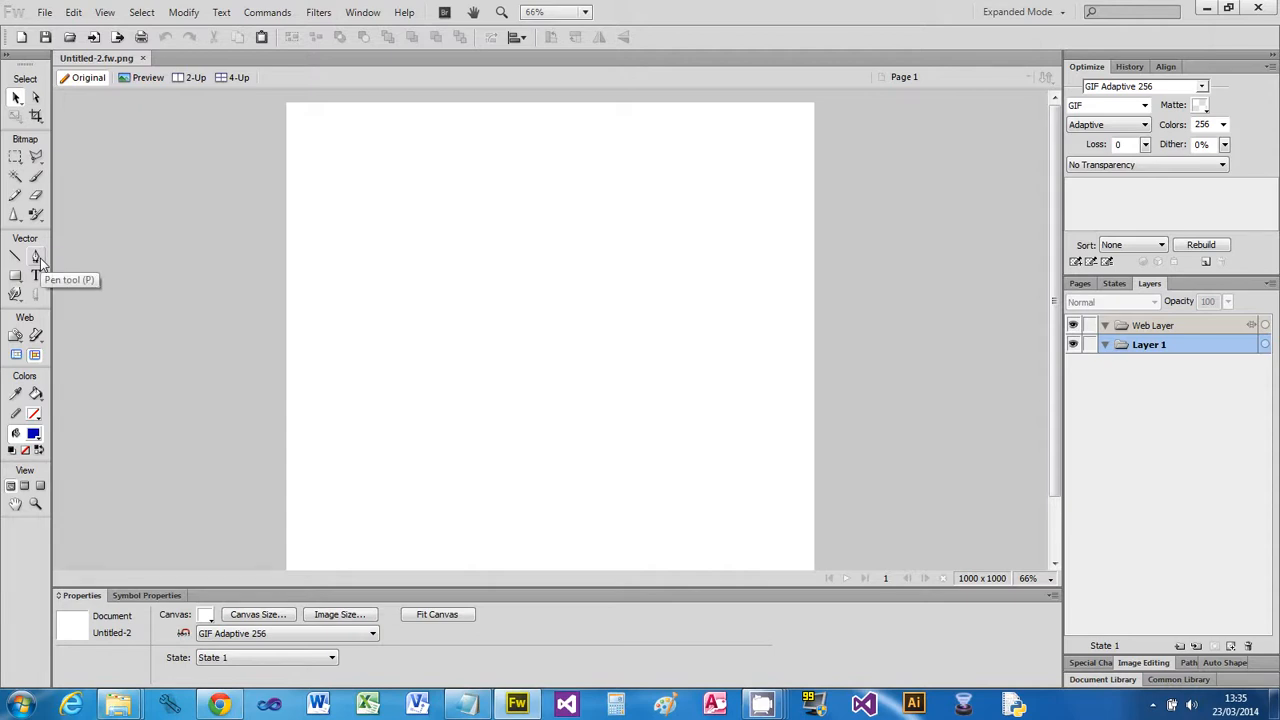
Set up the Pen tool with a blue stroke 9 pixels wide.
left_click(37, 259)
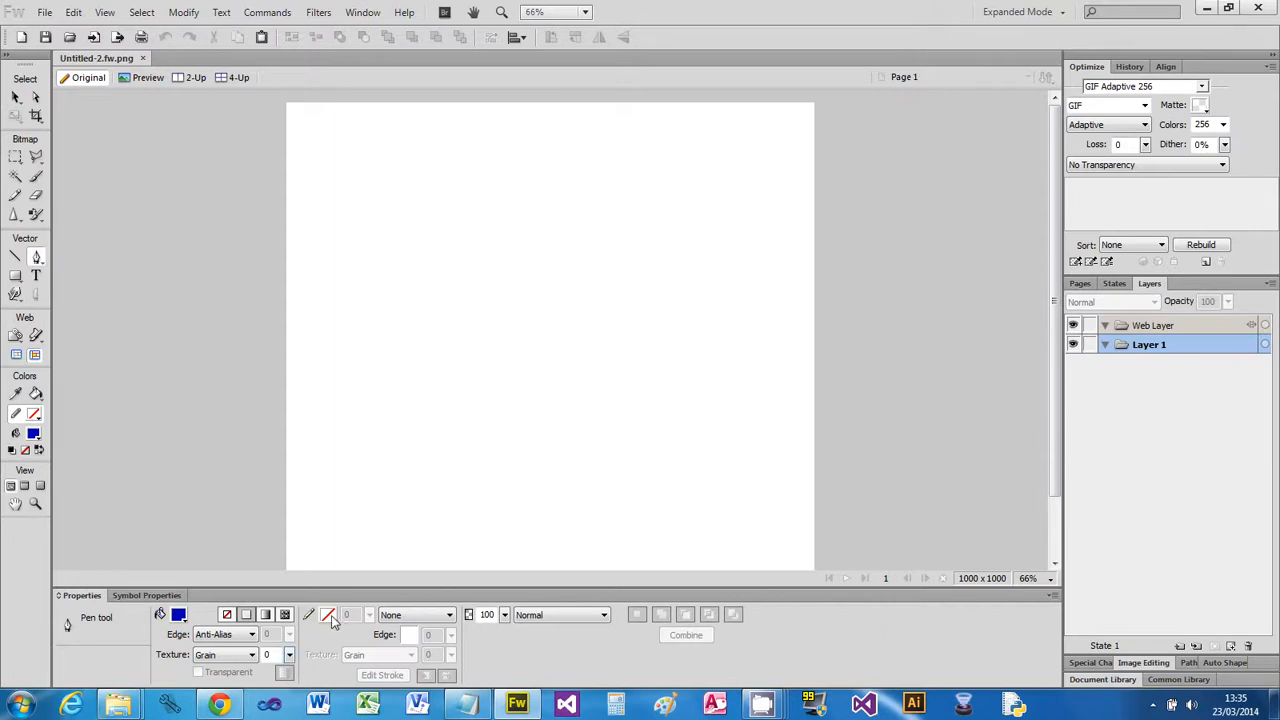
left_click(332, 618)
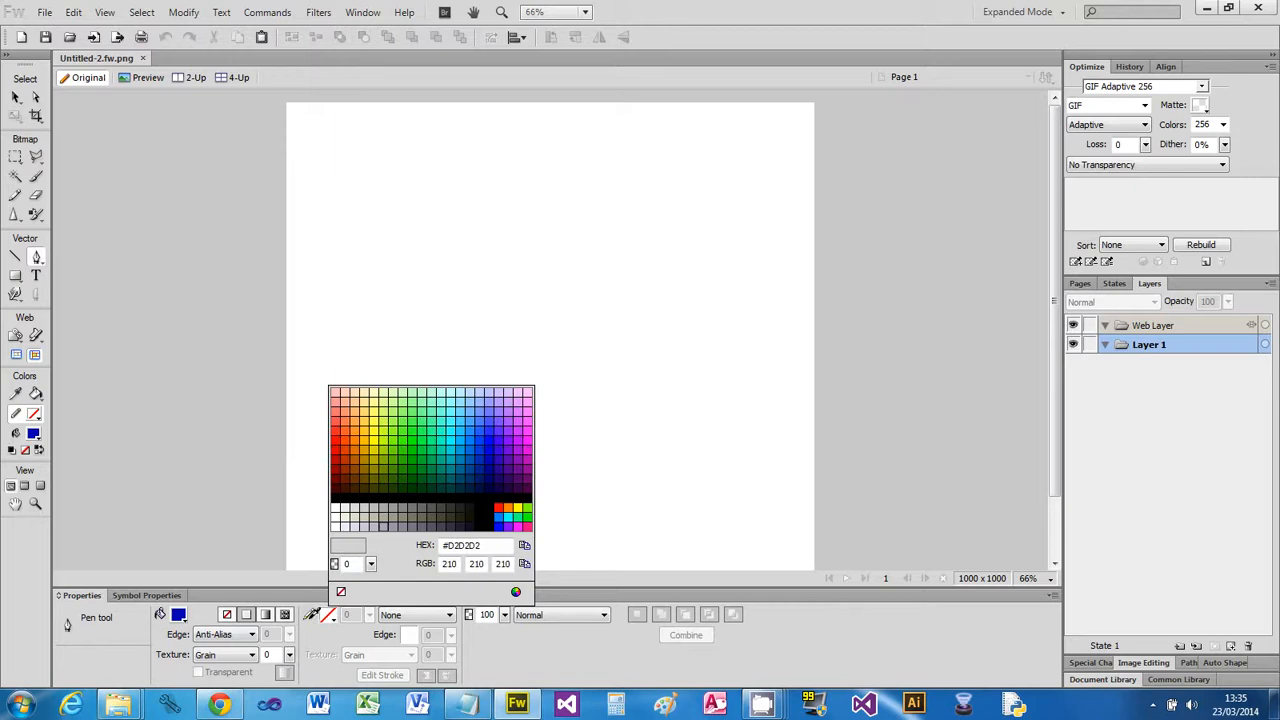
left_click(487, 445)
left_click(372, 618)
left_click_drag(372, 618, 371, 617)
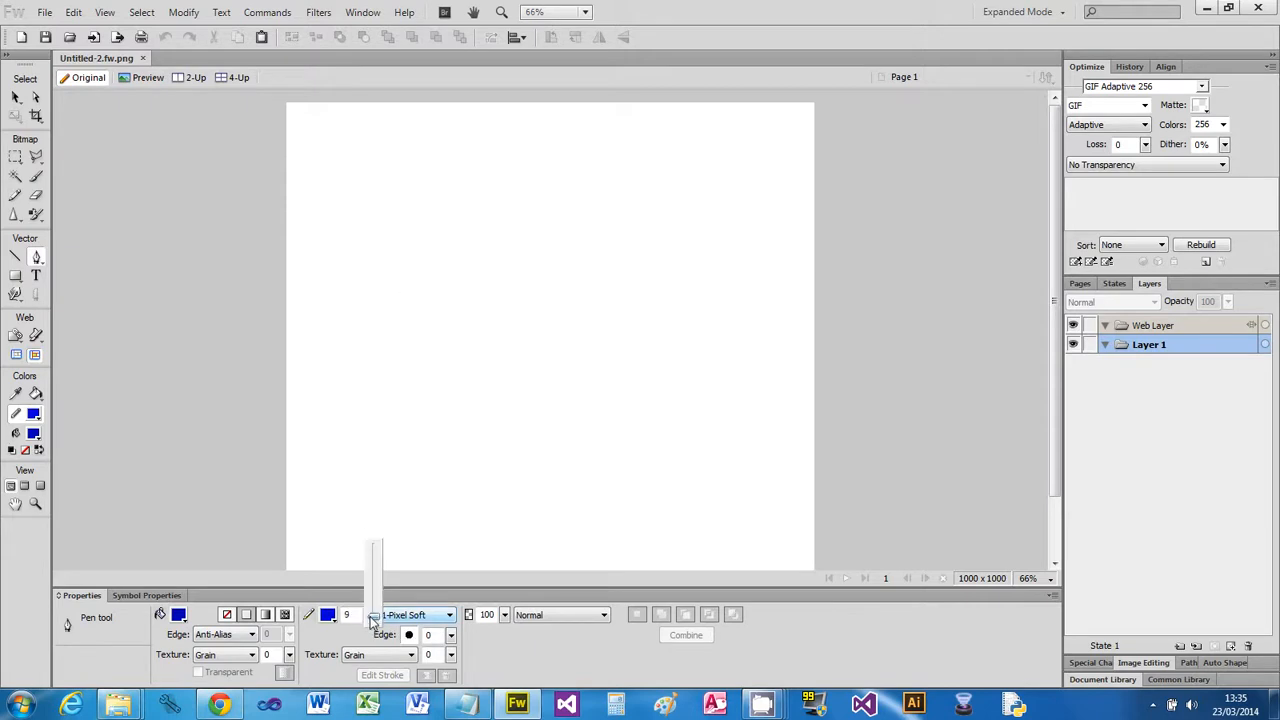
Draw an open path of six straight-line points around the canvas centre, about 559 by 383 pixels, leaving a gap on its left side.
left_click(371, 226)
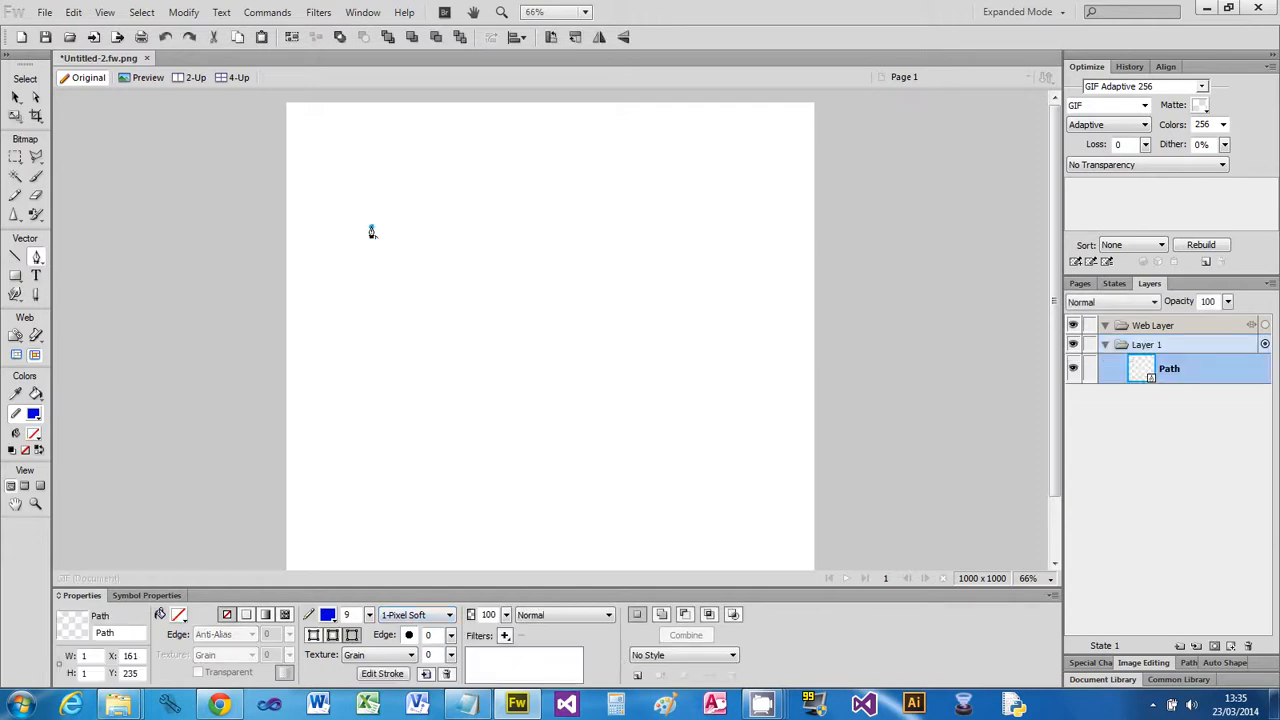
left_click(505, 211)
left_click(655, 287)
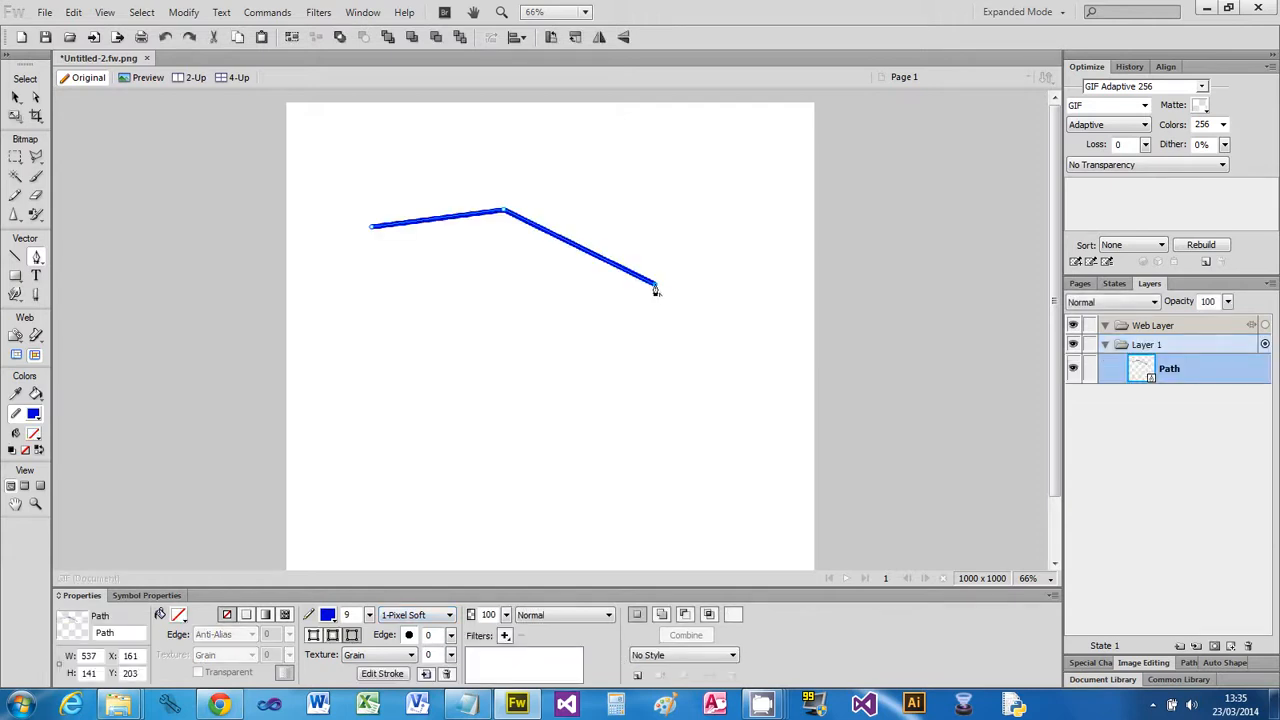
left_click(631, 399)
left_click(445, 411)
left_click(360, 347)
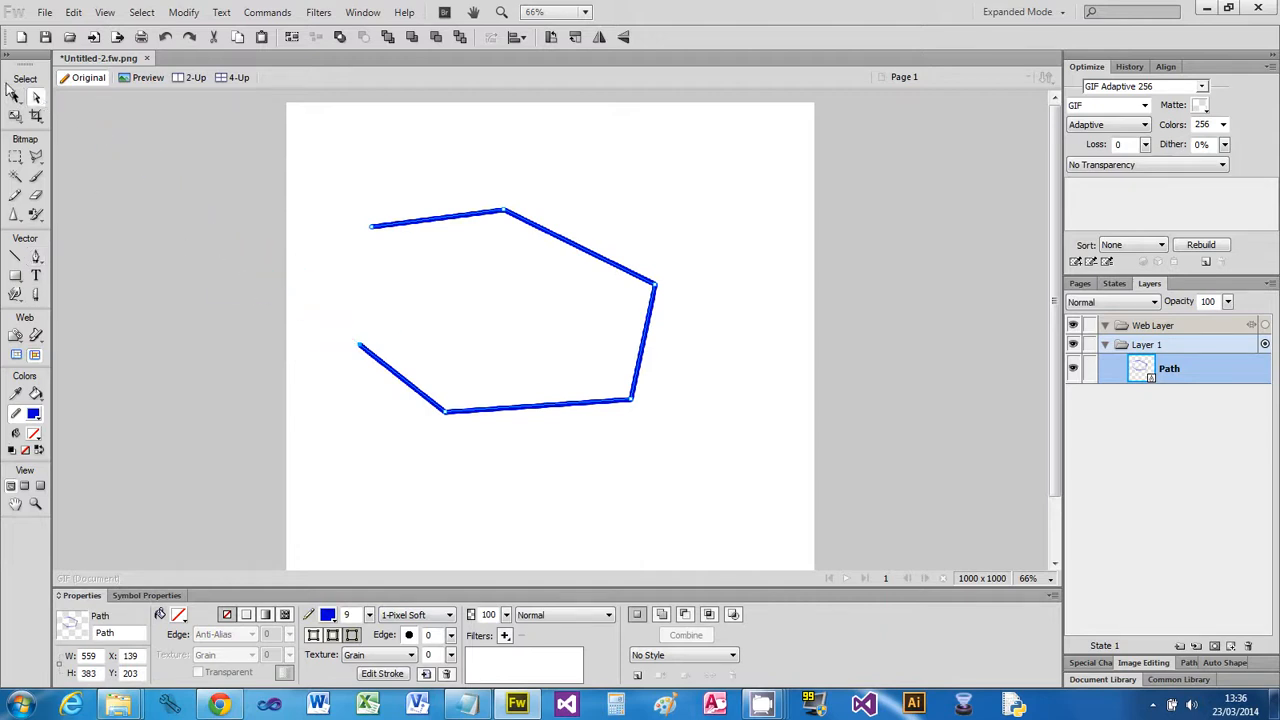
Move the whole path right and slightly down to about X 229, Y 222.
left_click(20, 115)
left_click(17, 102)
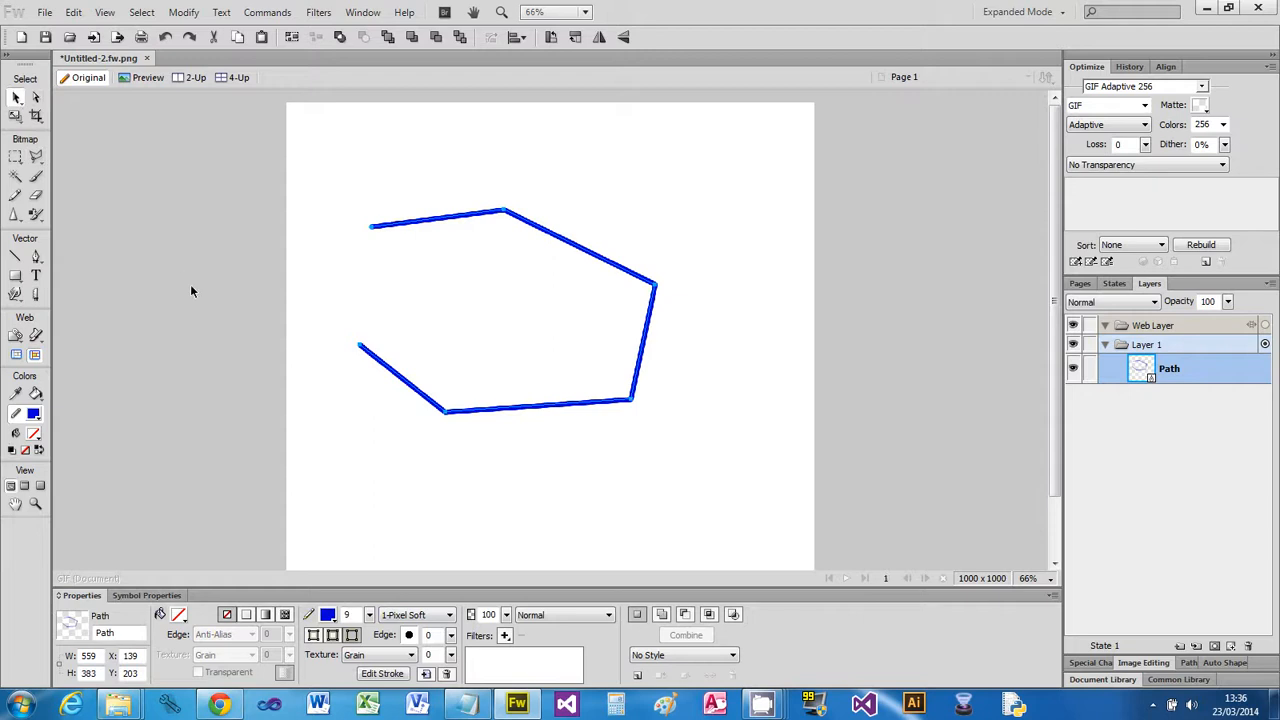
left_click(15, 161)
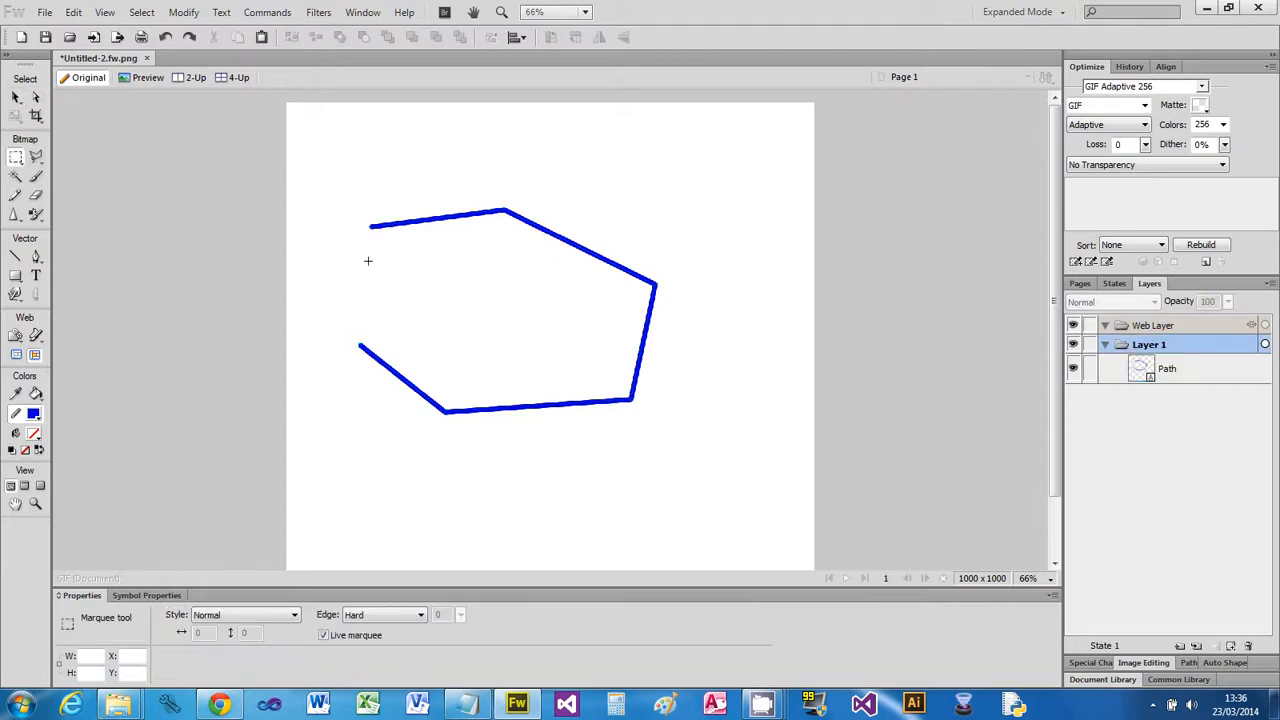
left_click(16, 97)
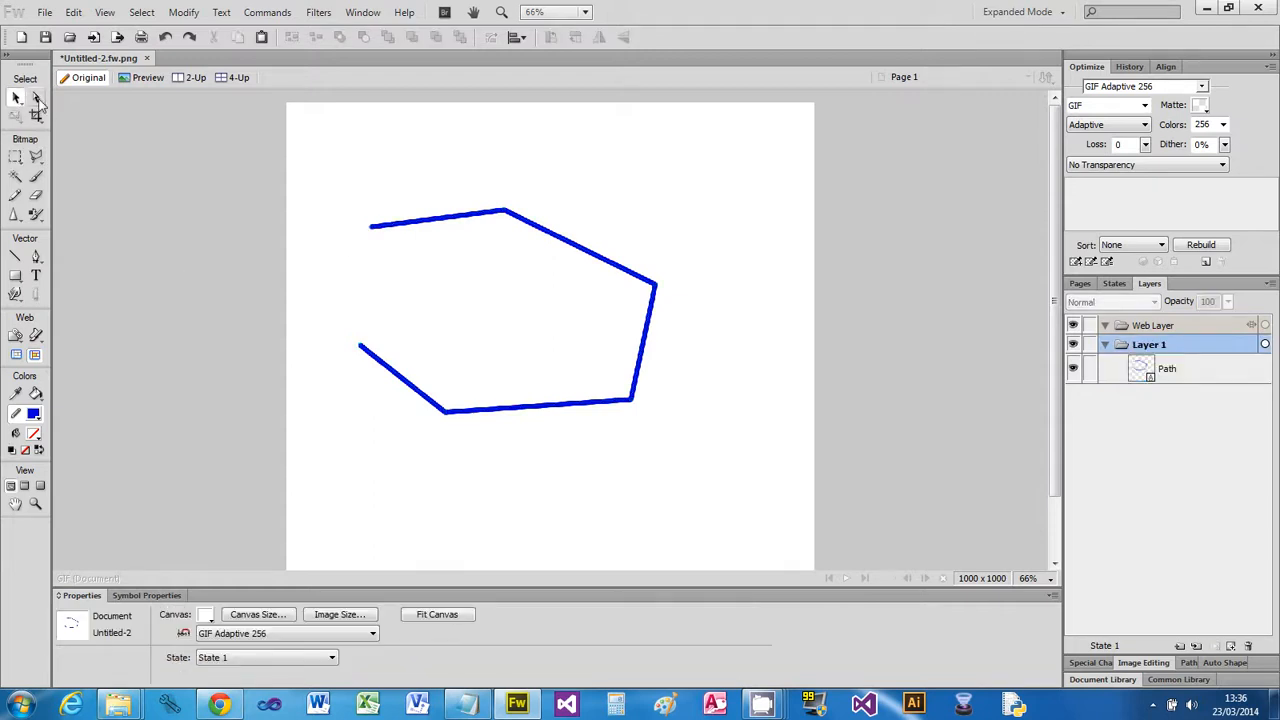
left_click_drag(560, 240, 642, 271)
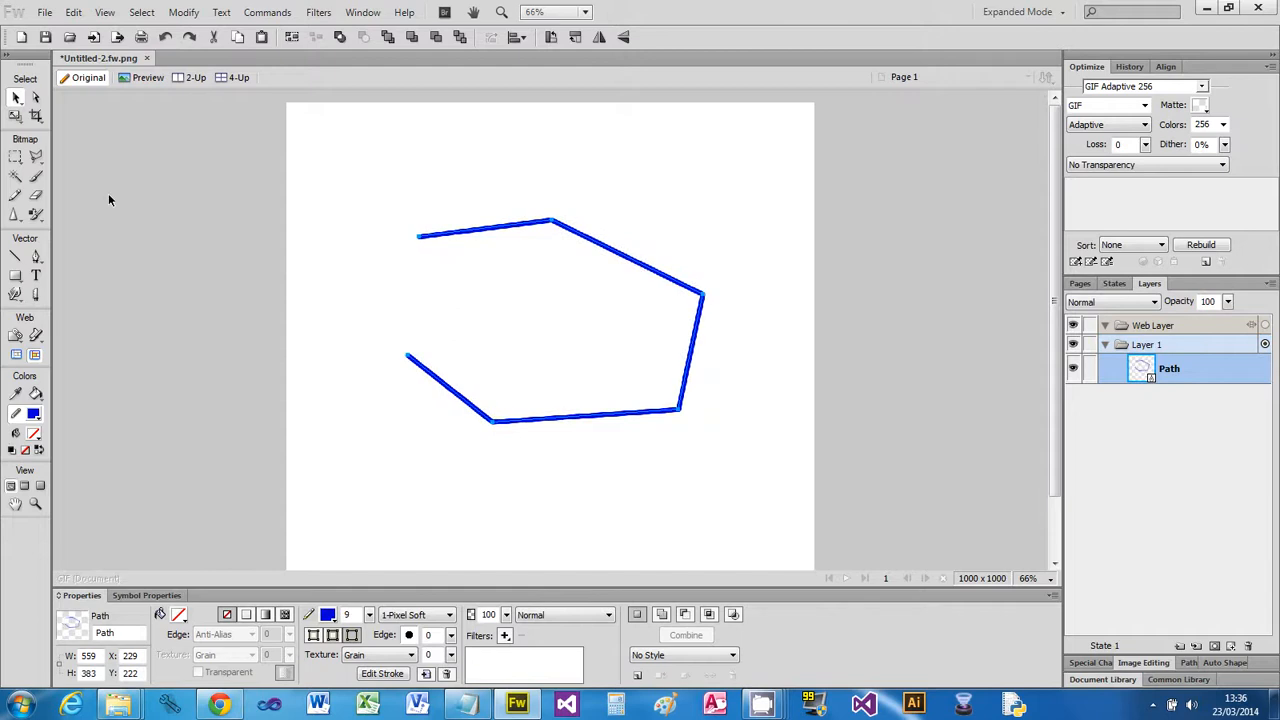
Reshape the path by moving its topmost point and upper-left end point, and delete its lower-right corner point.
left_click(38, 98)
mouse_move(552, 228)
left_mouse_down()
mouse_move(535, 354)
mouse_move(544, 213)
left_mouse_up()
left_click_drag(419, 240, 397, 257)
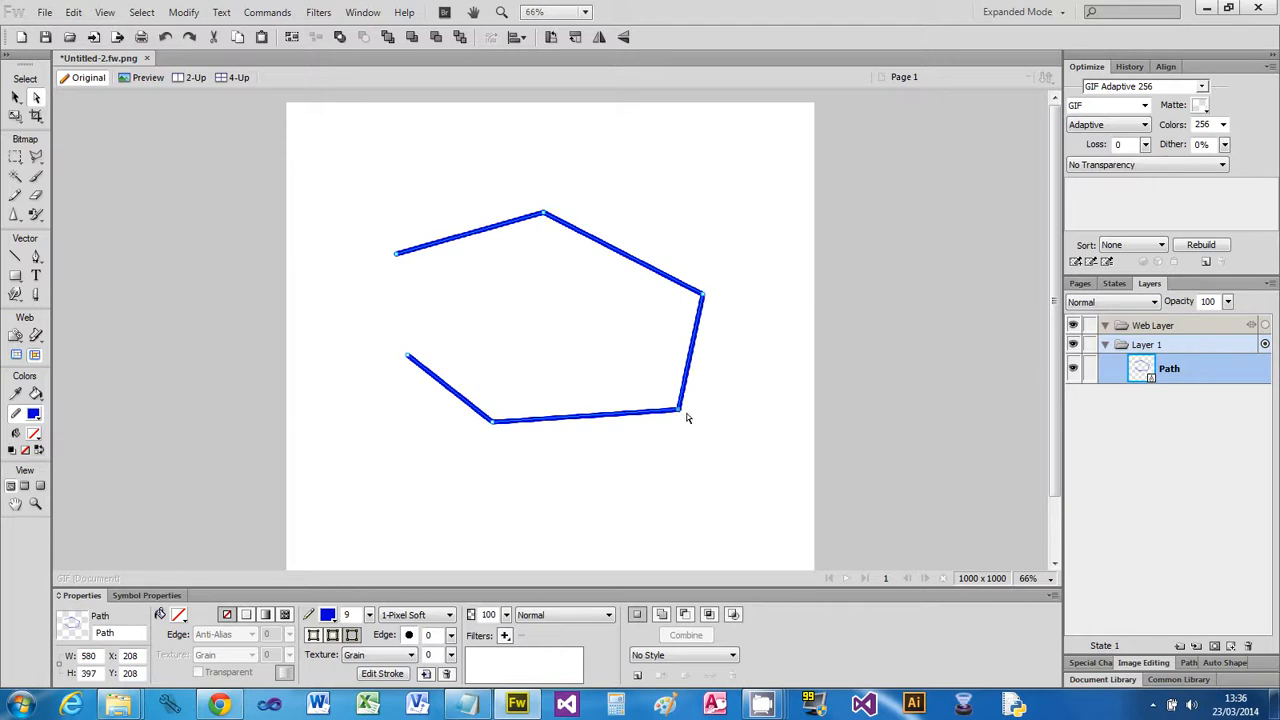
key("Delete")
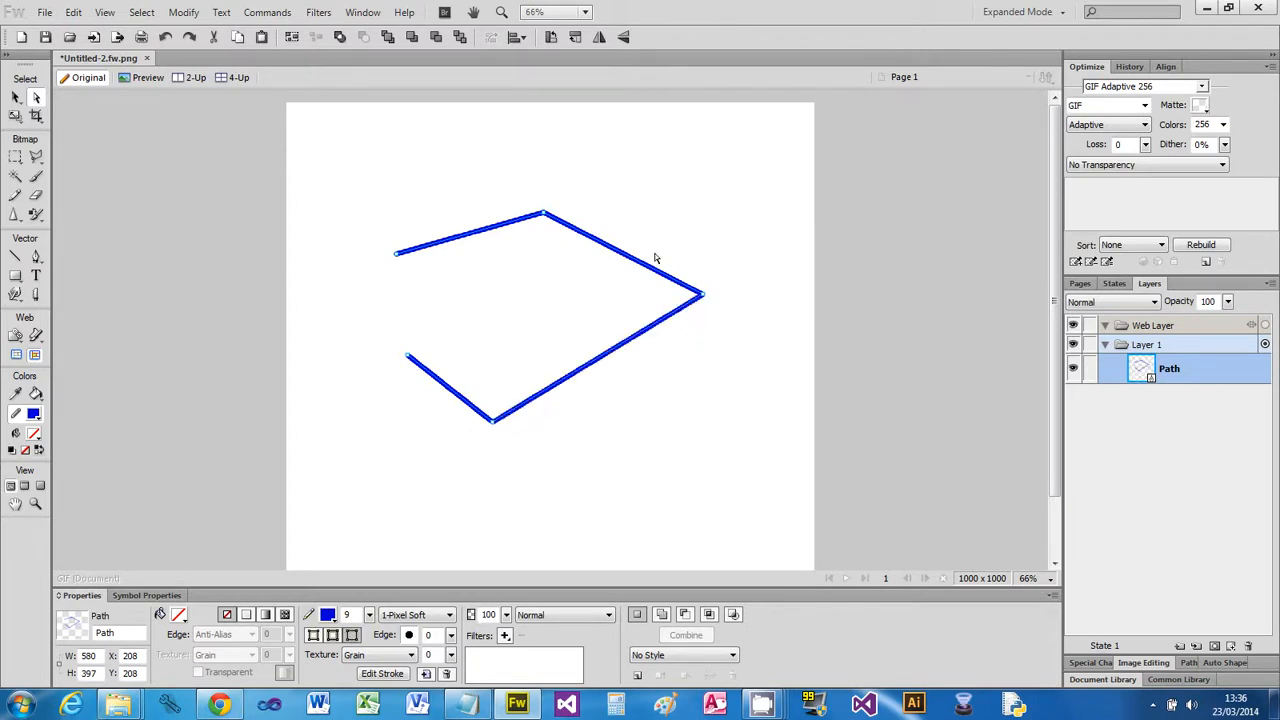
Add a point midway along the path's upper-left segment and extend its lower-left end outward with one short segment.
left_click(37, 257)
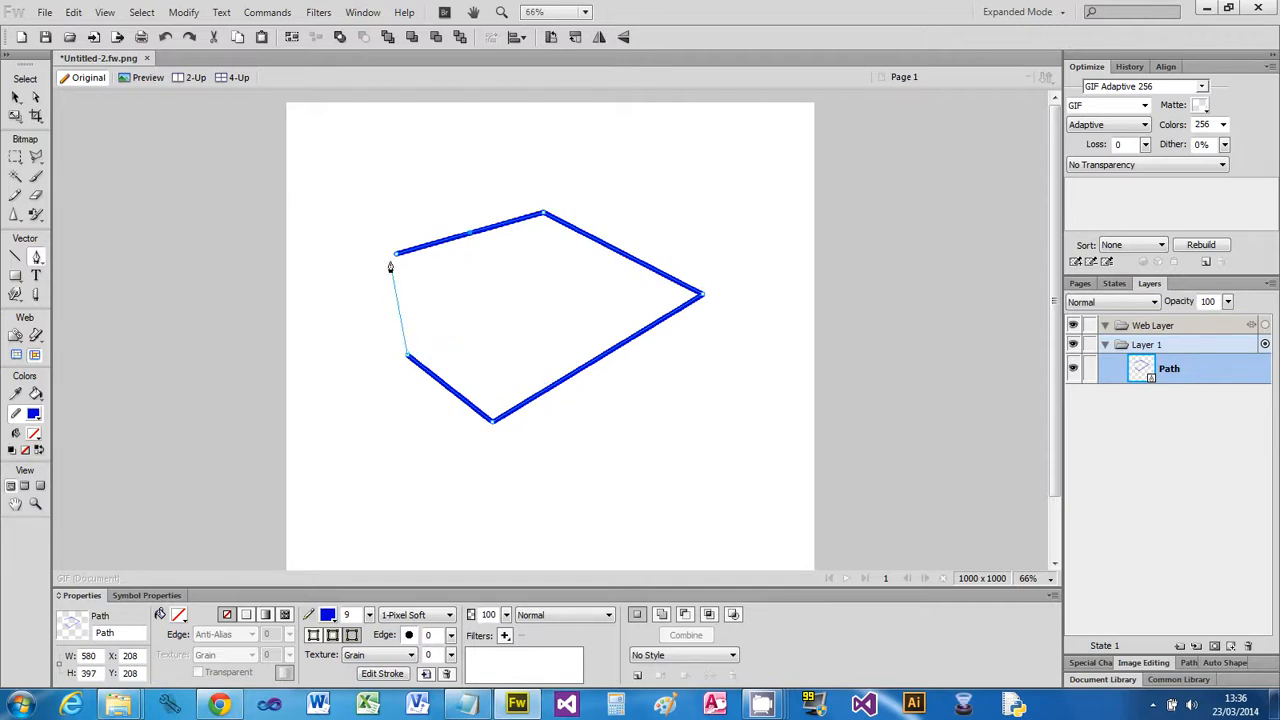
left_click(361, 372)
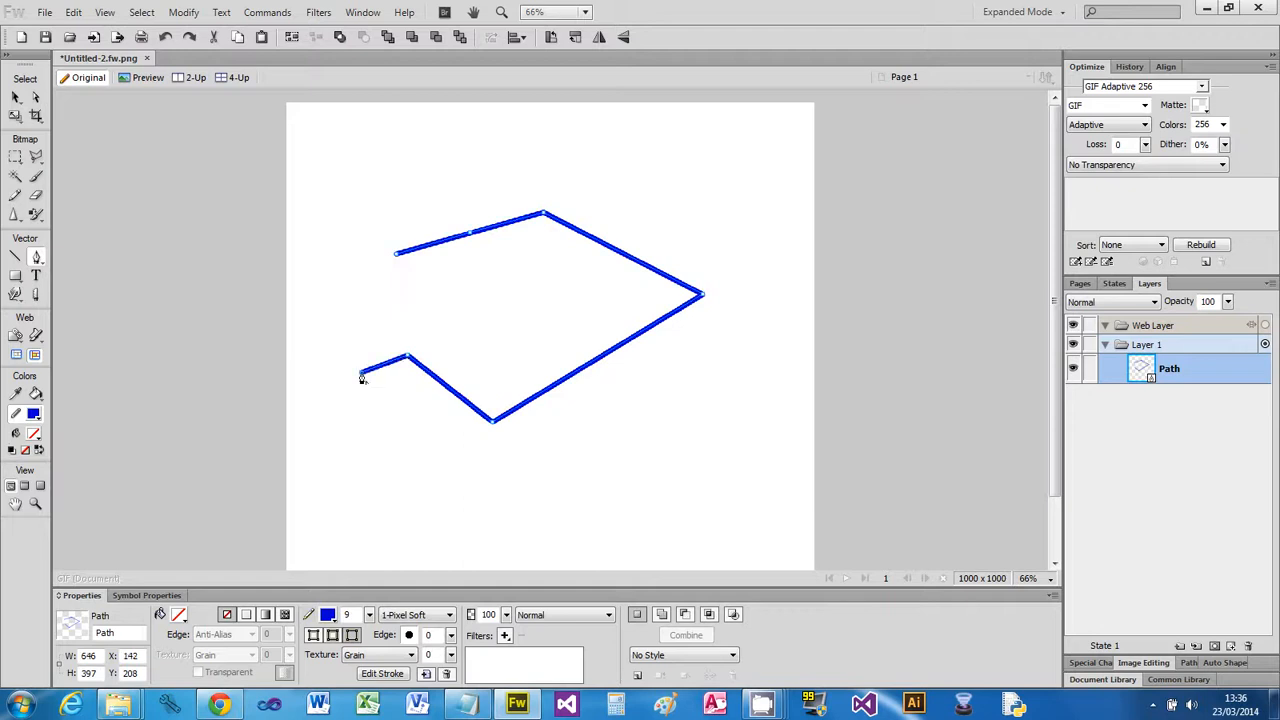
Move the whole path up and to the right to about X 306, Y 99.
left_click(17, 99)
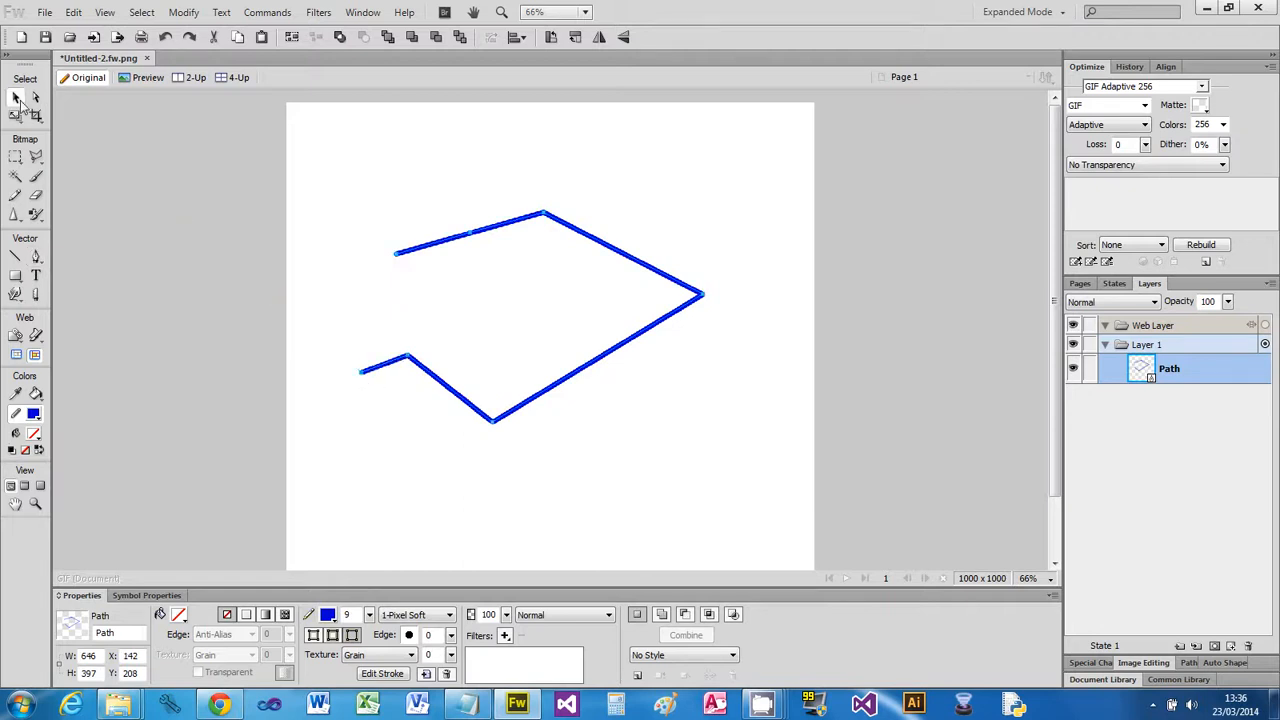
left_click(652, 477)
left_click_drag(590, 366, 687, 301)
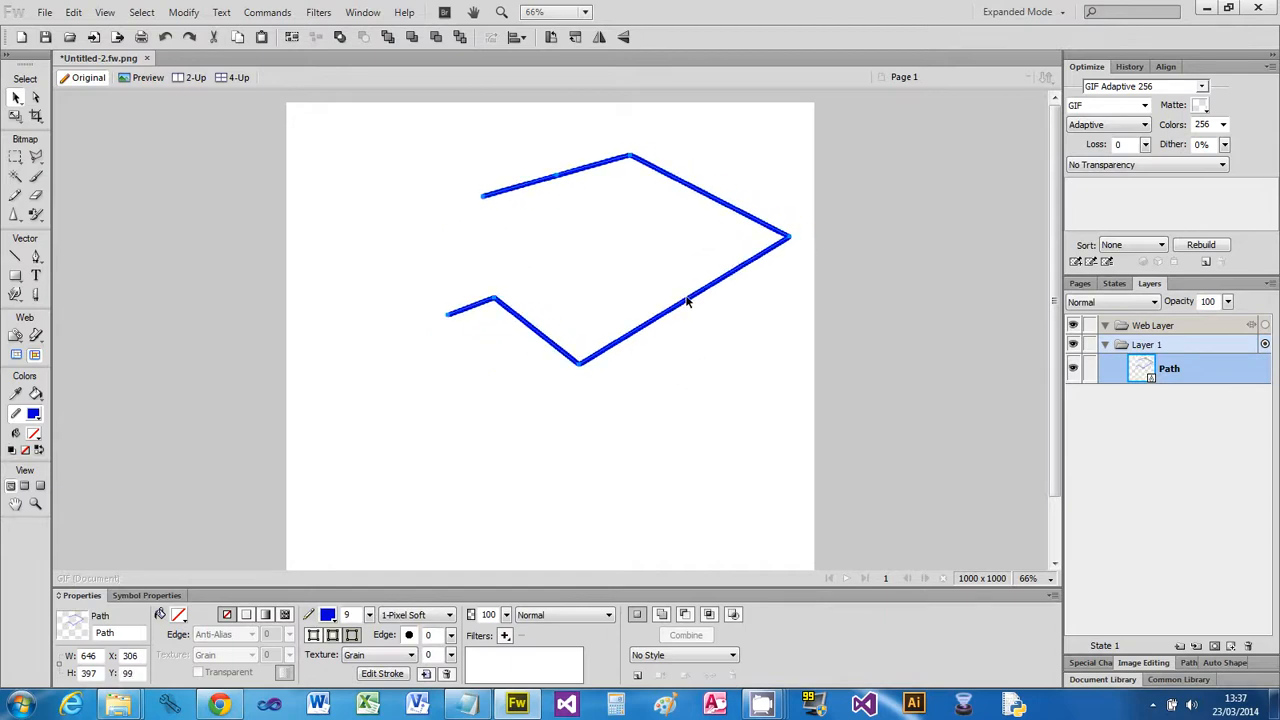
Continue the path from its lower-left end with five straight segments curving below the shape to the right, and deselect it.
left_click(36, 257)
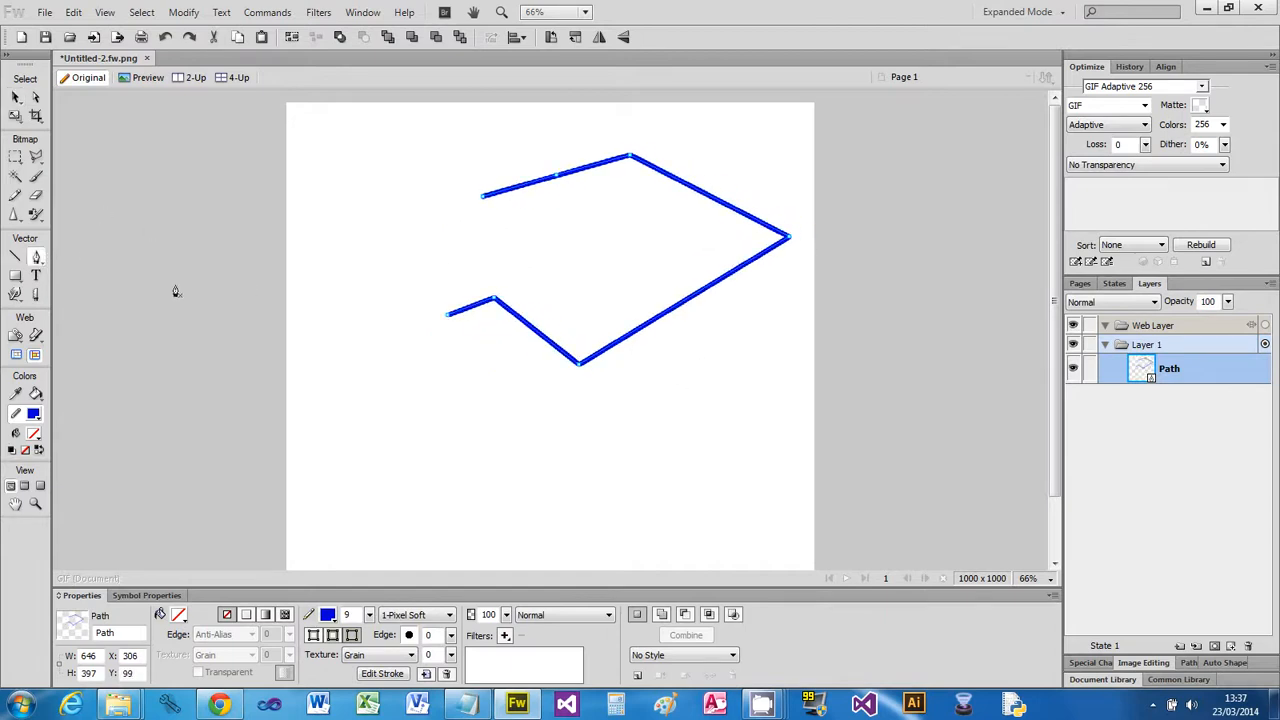
left_click(447, 318)
left_click(391, 386)
left_click(491, 497)
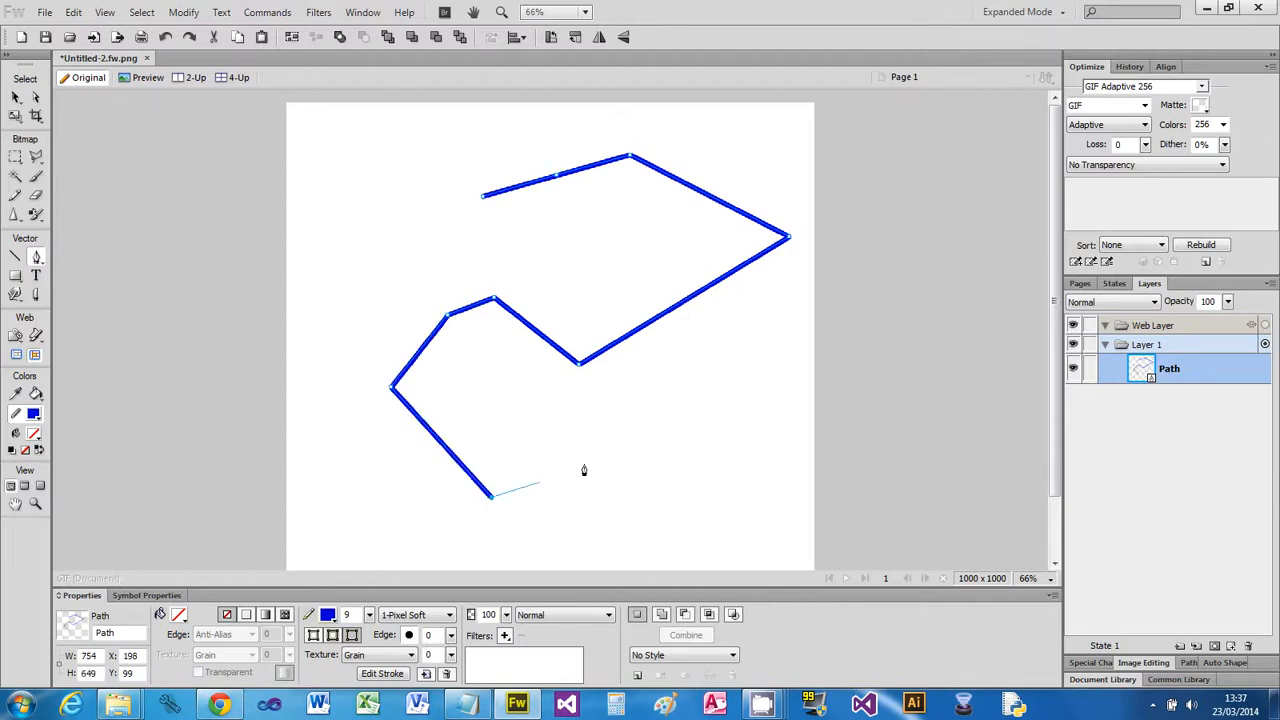
left_click(629, 448)
left_click(672, 385)
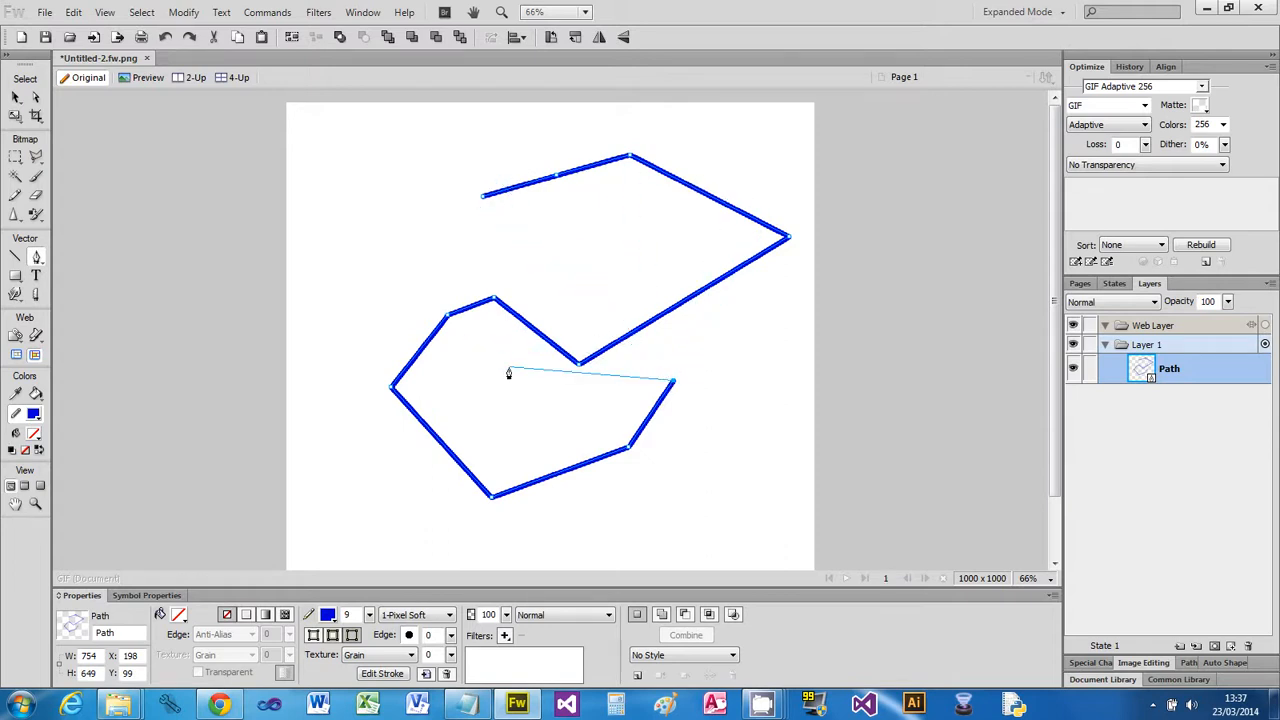
left_click(748, 373)
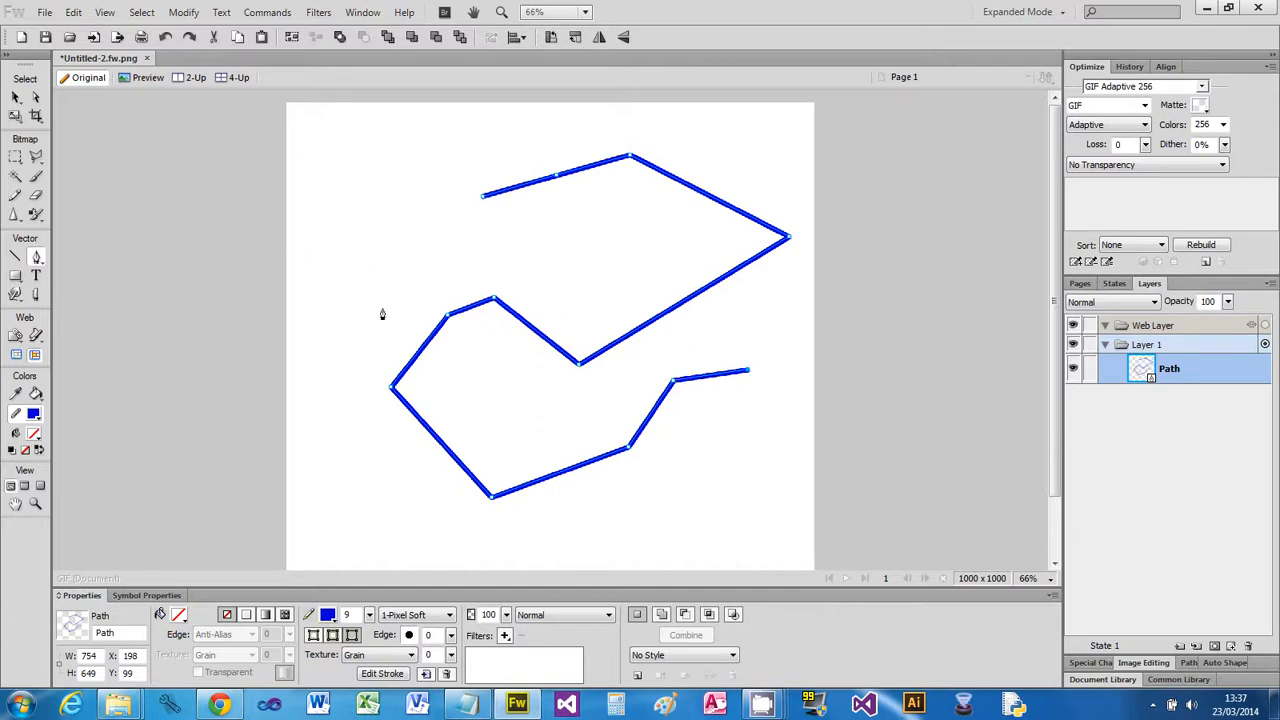
left_click(16, 97)
left_click(36, 256)
left_click(16, 97)
left_click(176, 204)
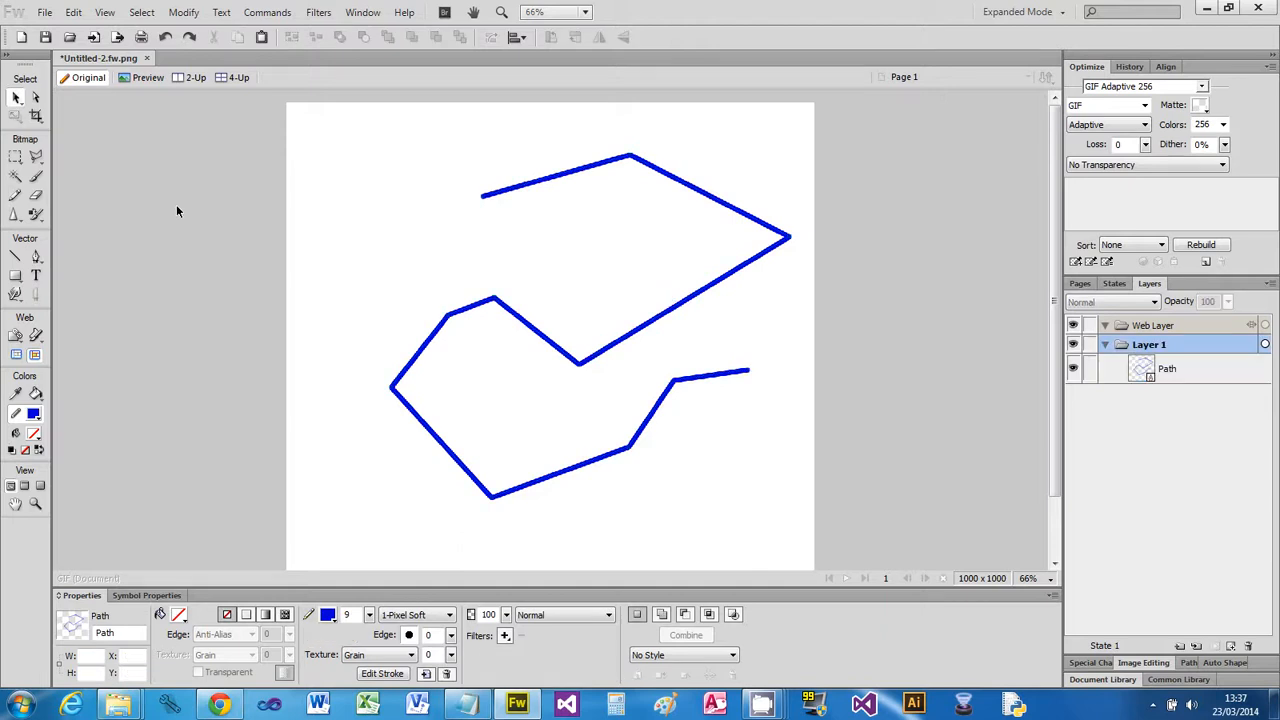
Try to continue the reselected path from its lower-right end with four more segments.
left_click(36, 256)
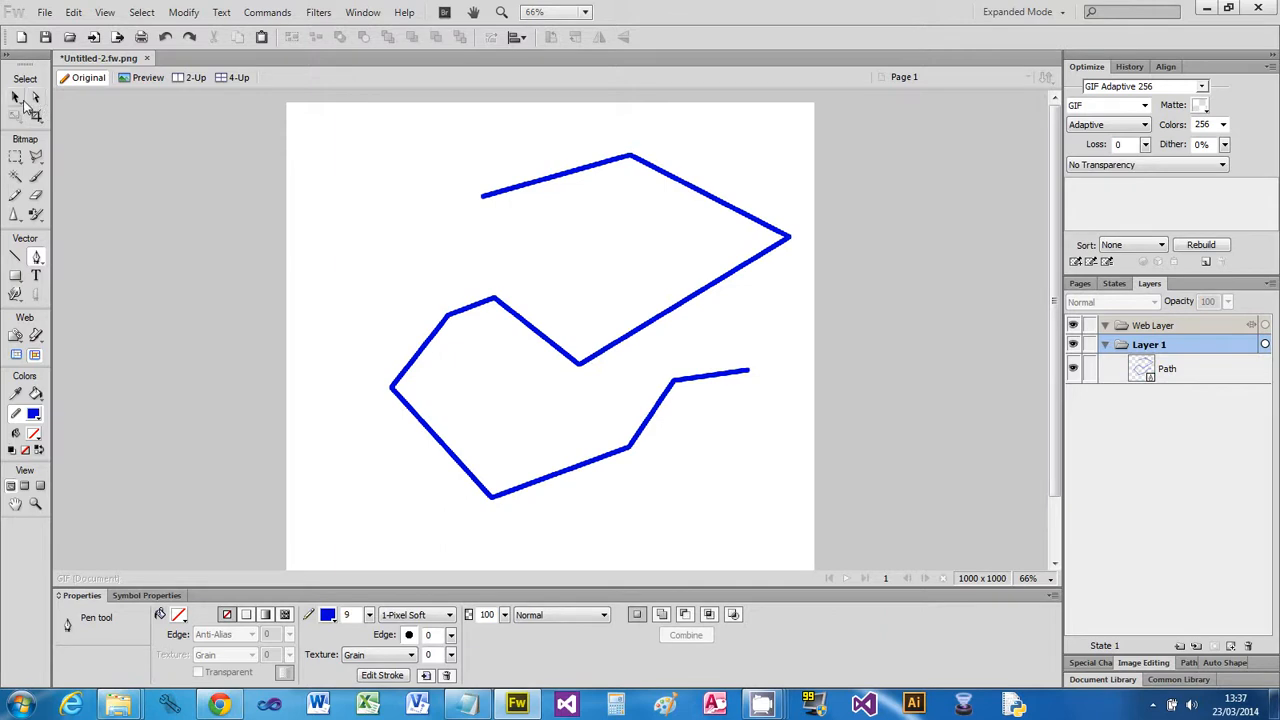
left_click(17, 98)
left_click(585, 364)
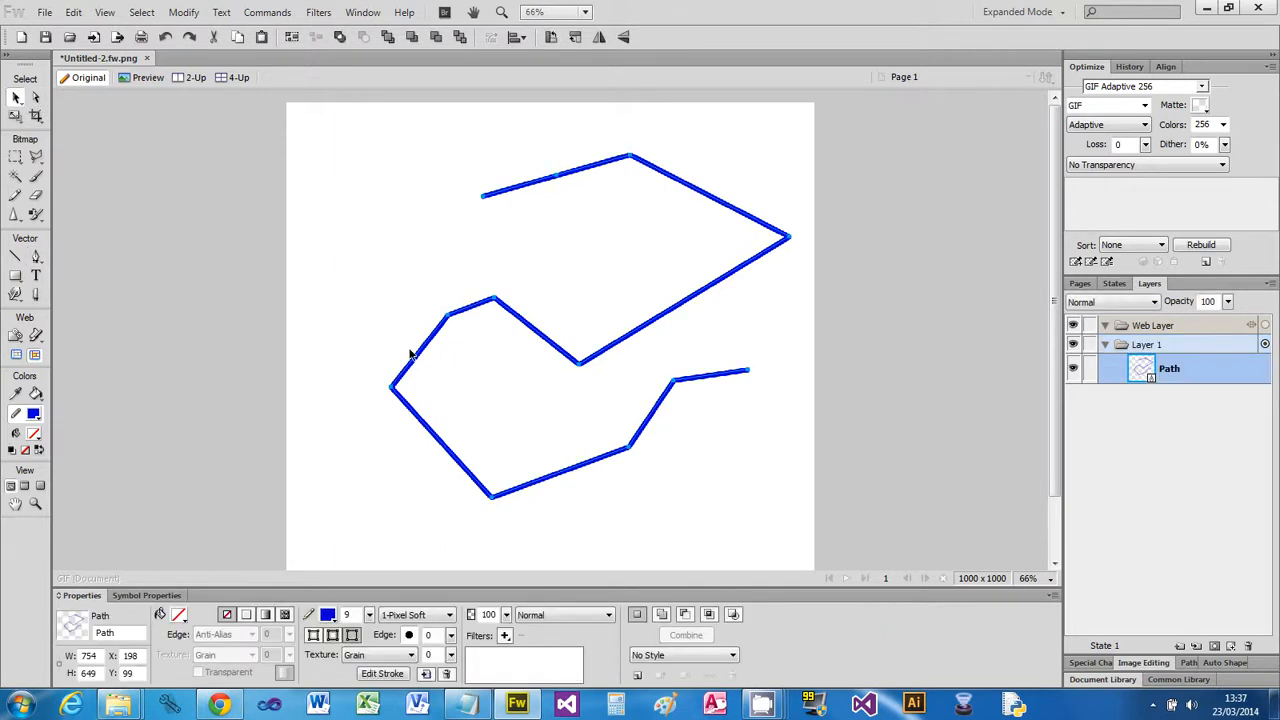
left_click(36, 256)
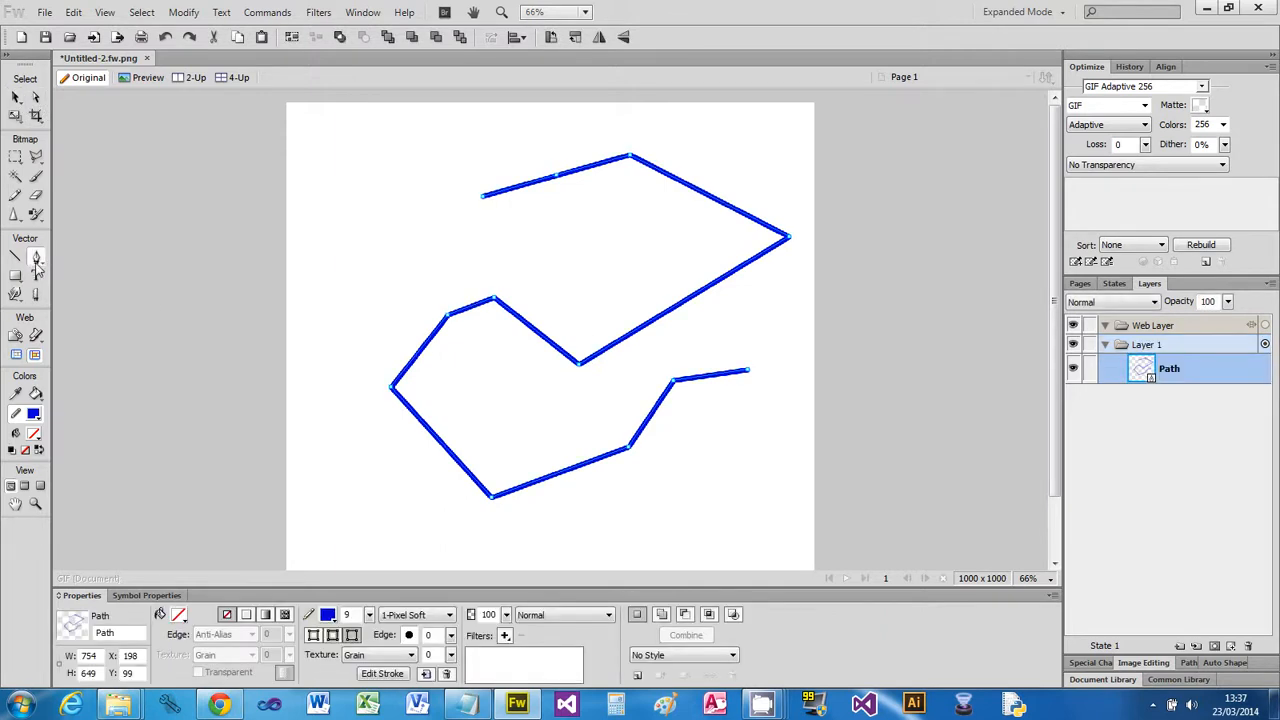
left_click(748, 384)
left_click(744, 460)
left_click(677, 511)
left_click(594, 502)
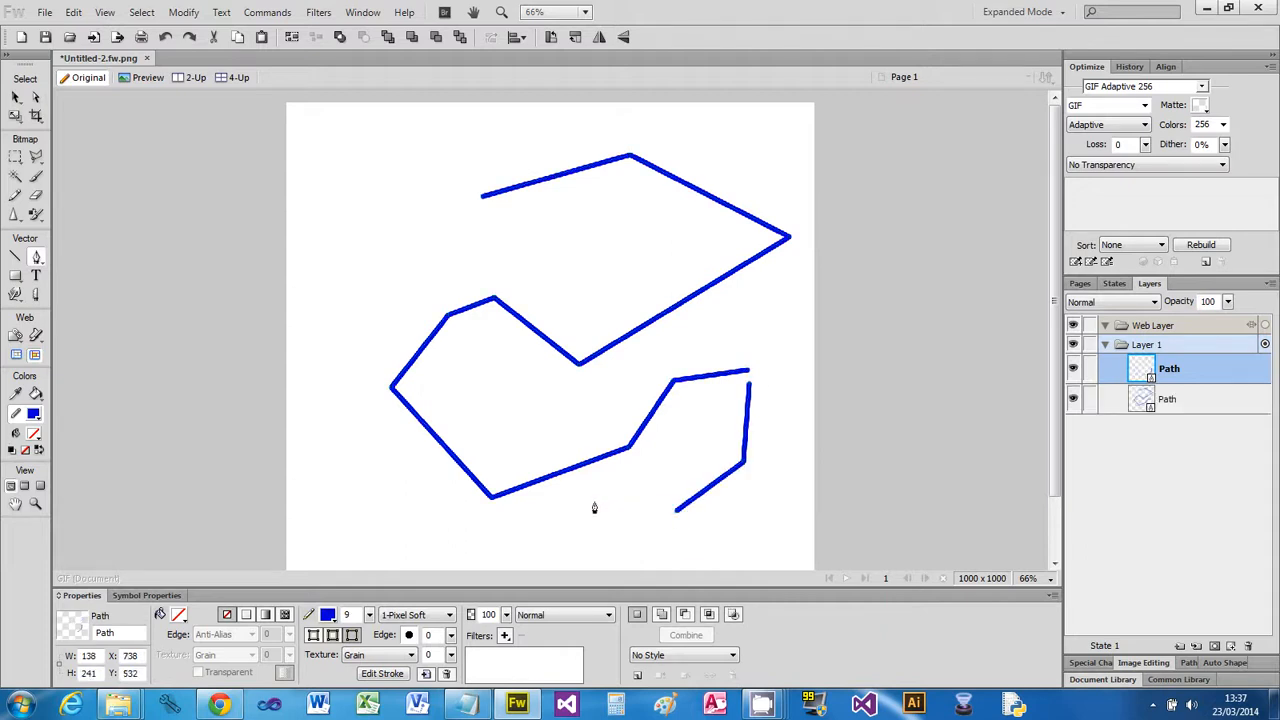
left_click(531, 539)
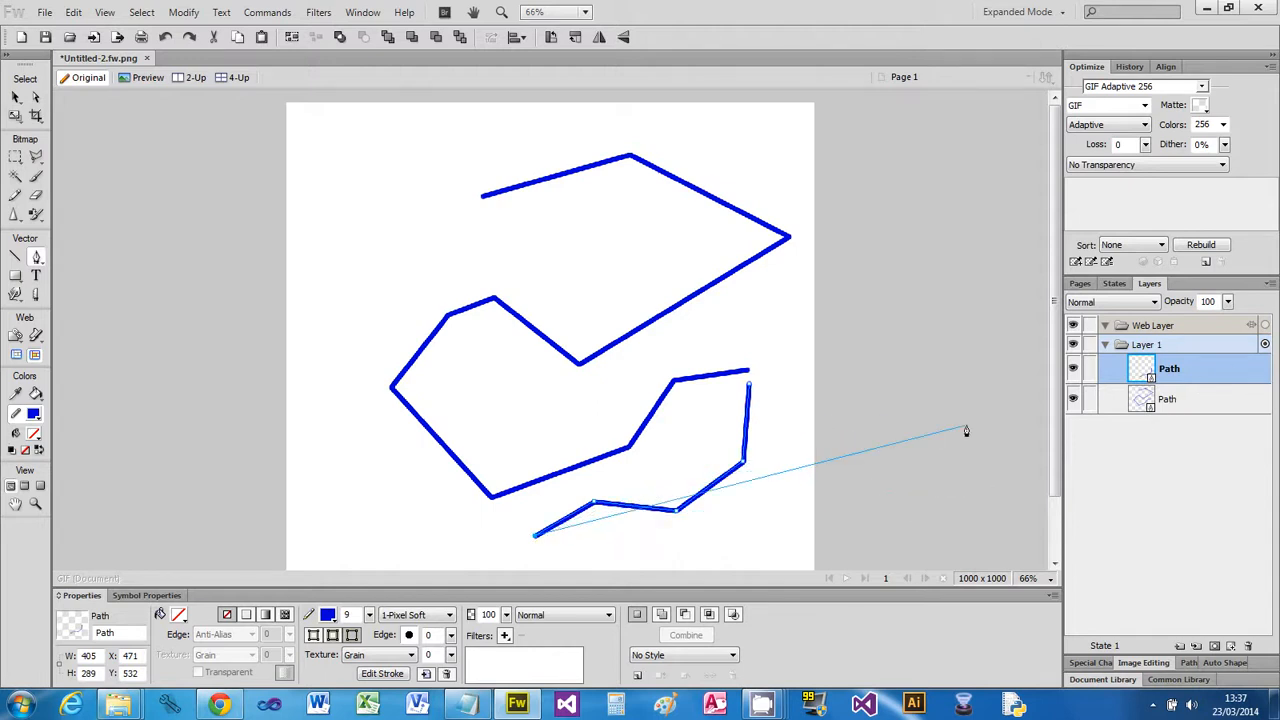
Undo all the points of the separate path just drawn near the lower right of the canvas.
key("ctrl+z")
key("ctrl+z")
key("ctrl+z")
key("ctrl+z")
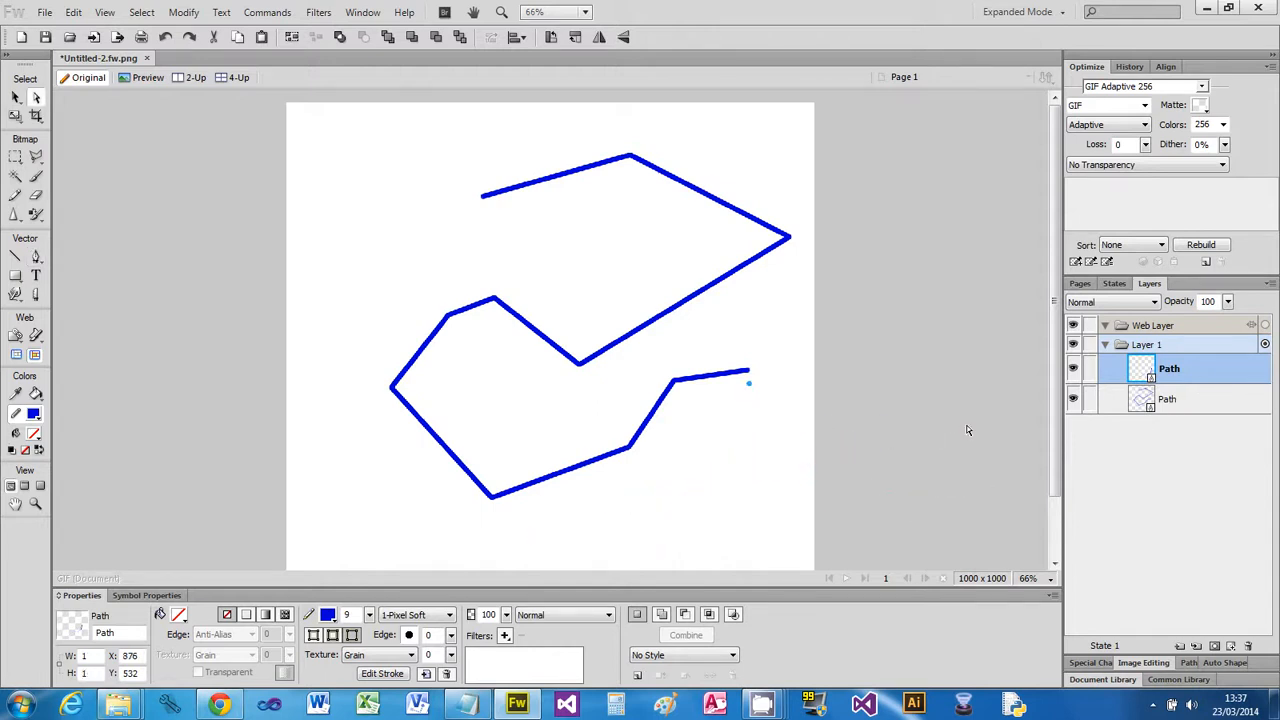
key("ctrl+z")
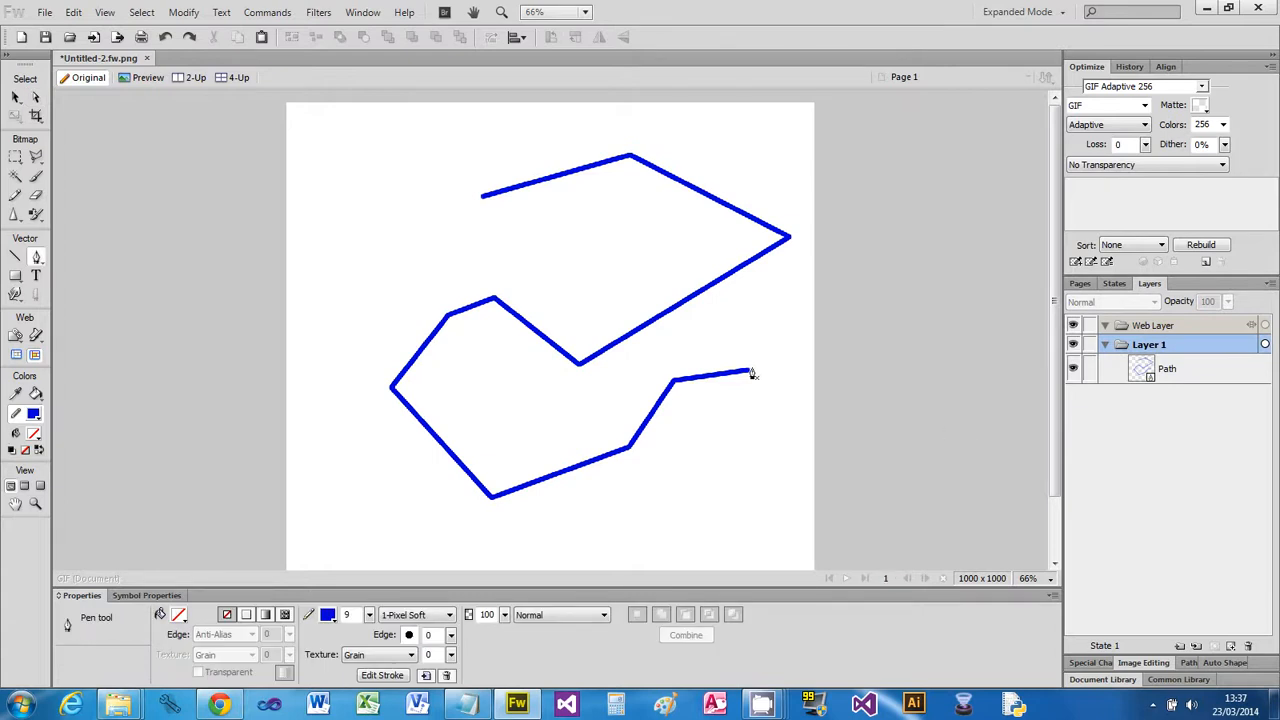
Continue the existing path from its lower-right end point with four segments looping back left beneath it, and deselect it.
left_click(17, 98)
left_click(645, 418)
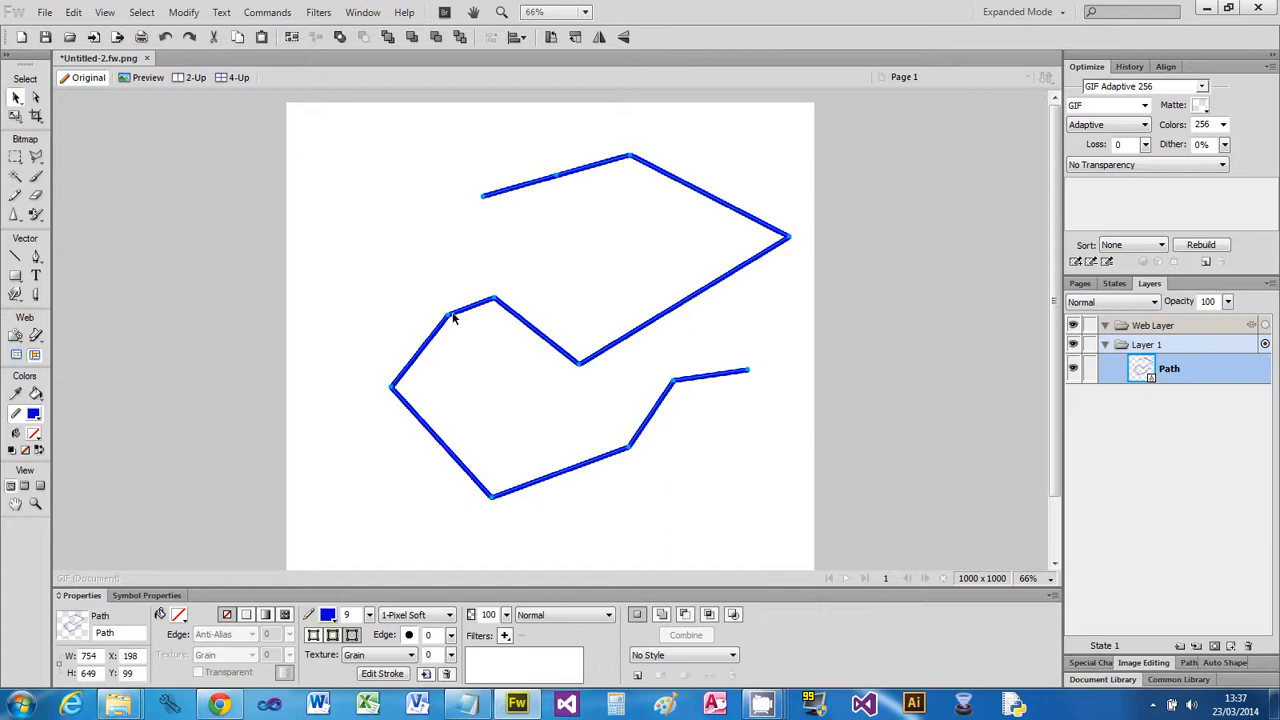
left_click(36, 256)
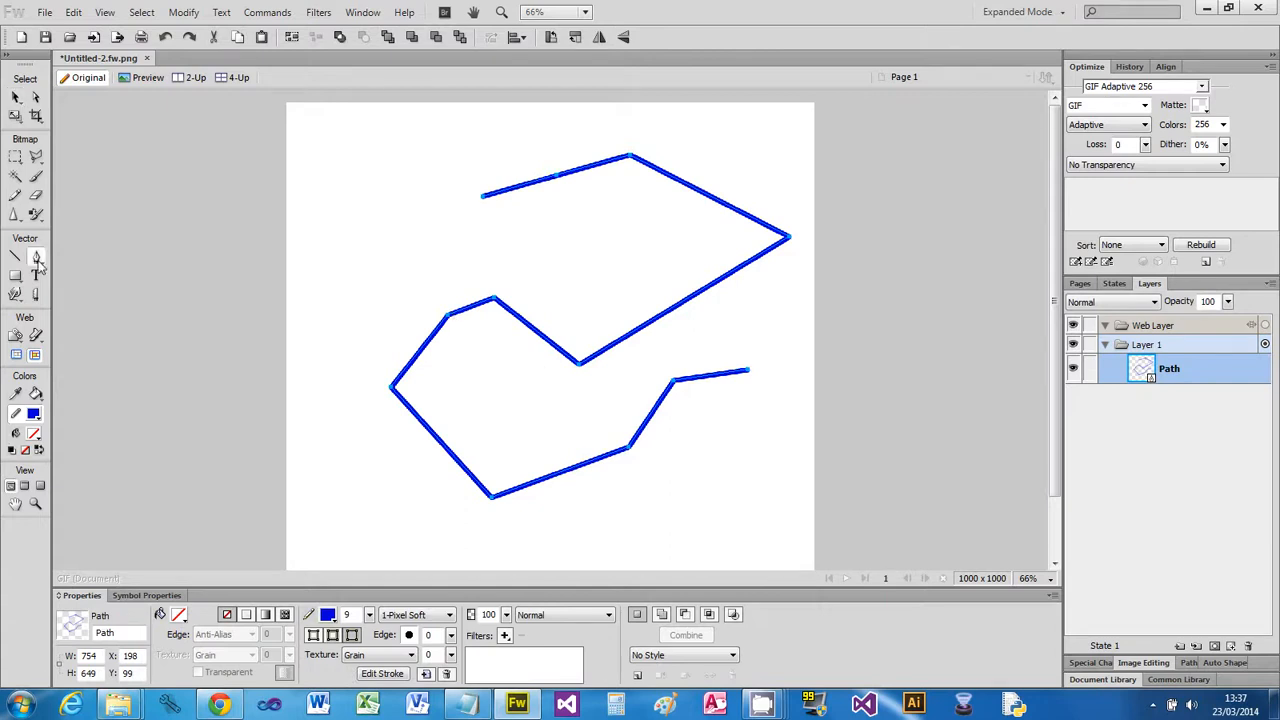
left_click(748, 372)
left_click(758, 414)
left_click(697, 491)
left_click(572, 493)
left_click(521, 526)
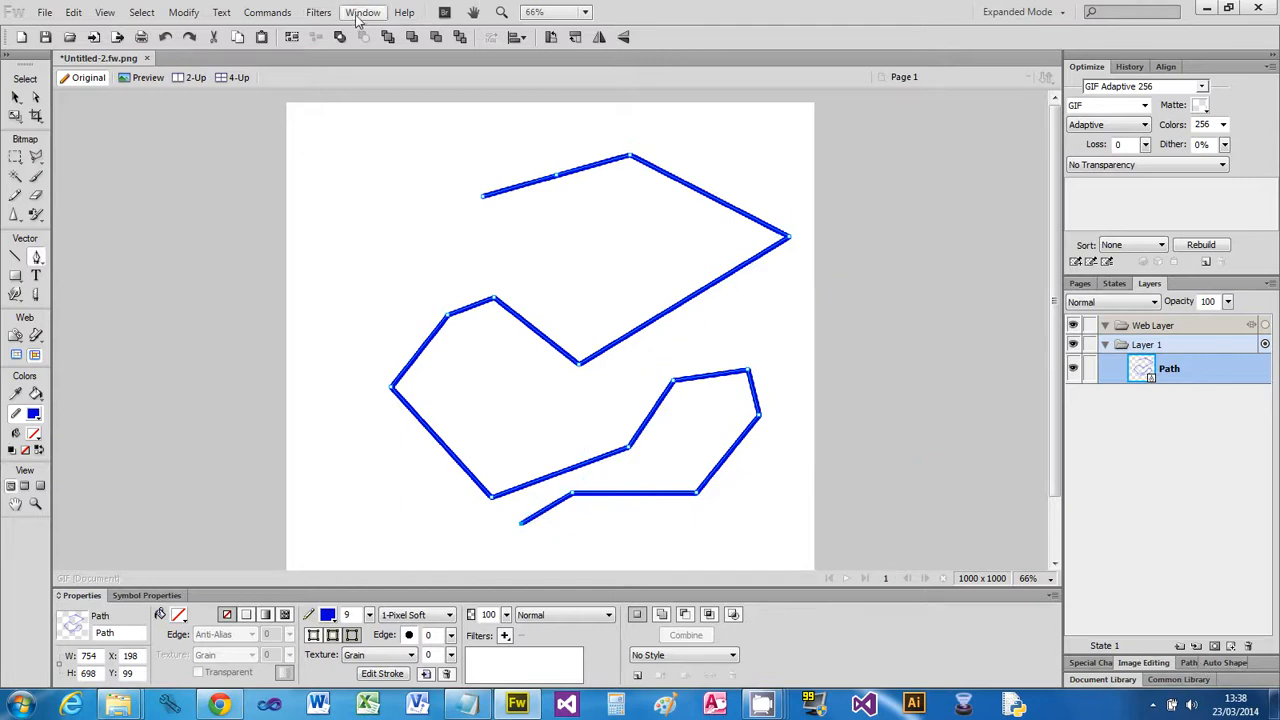
left_click(15, 97)
left_click(137, 153)
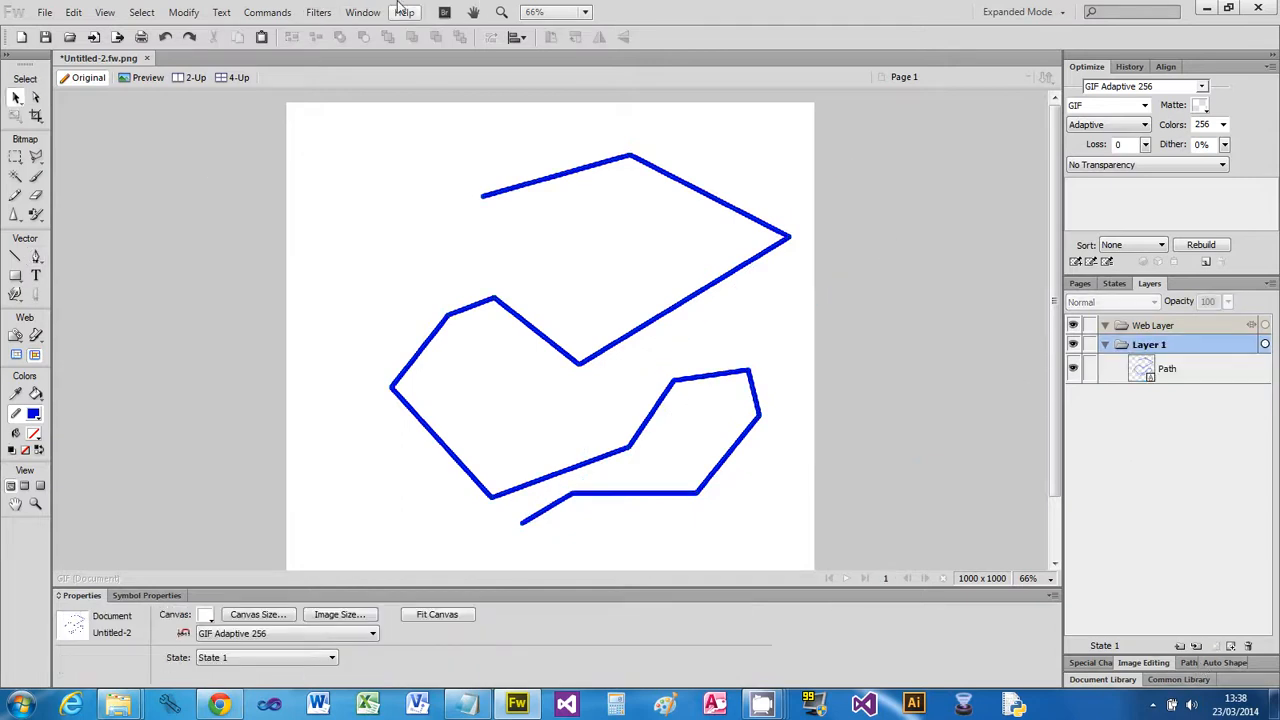
Show the Path panel and select the blue path on the canvas.
left_click(362, 12)
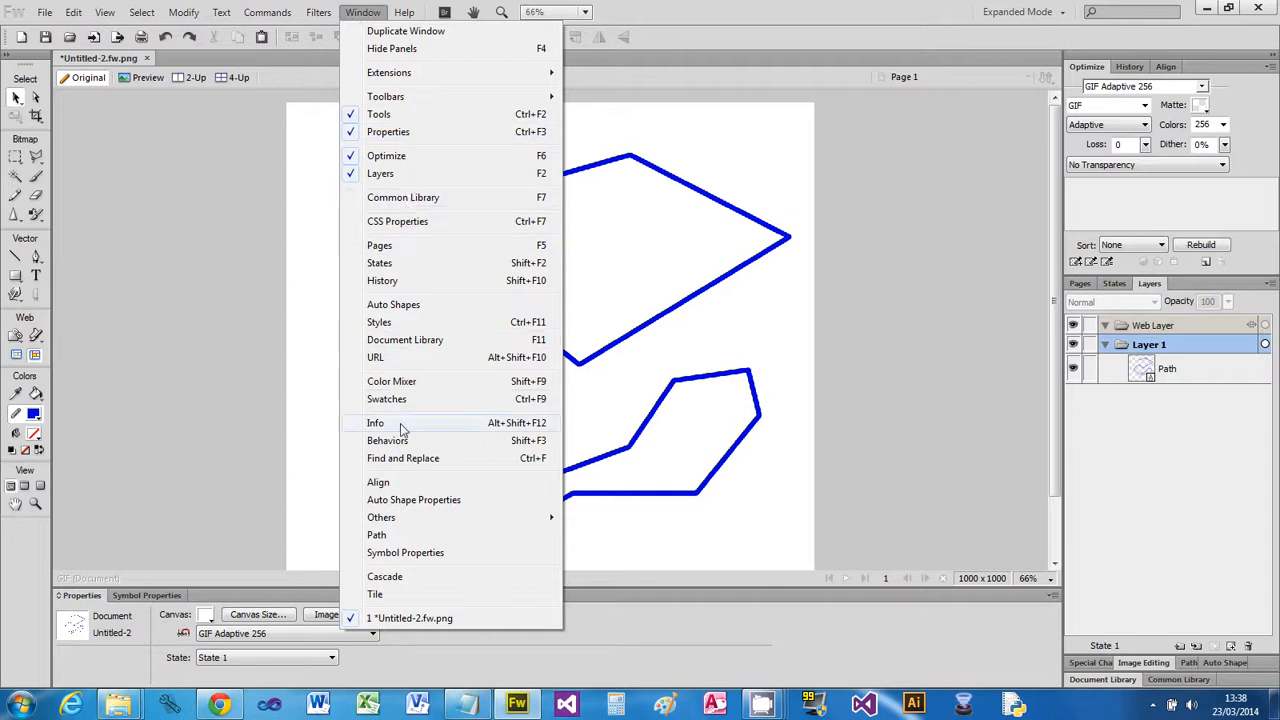
left_click(377, 535)
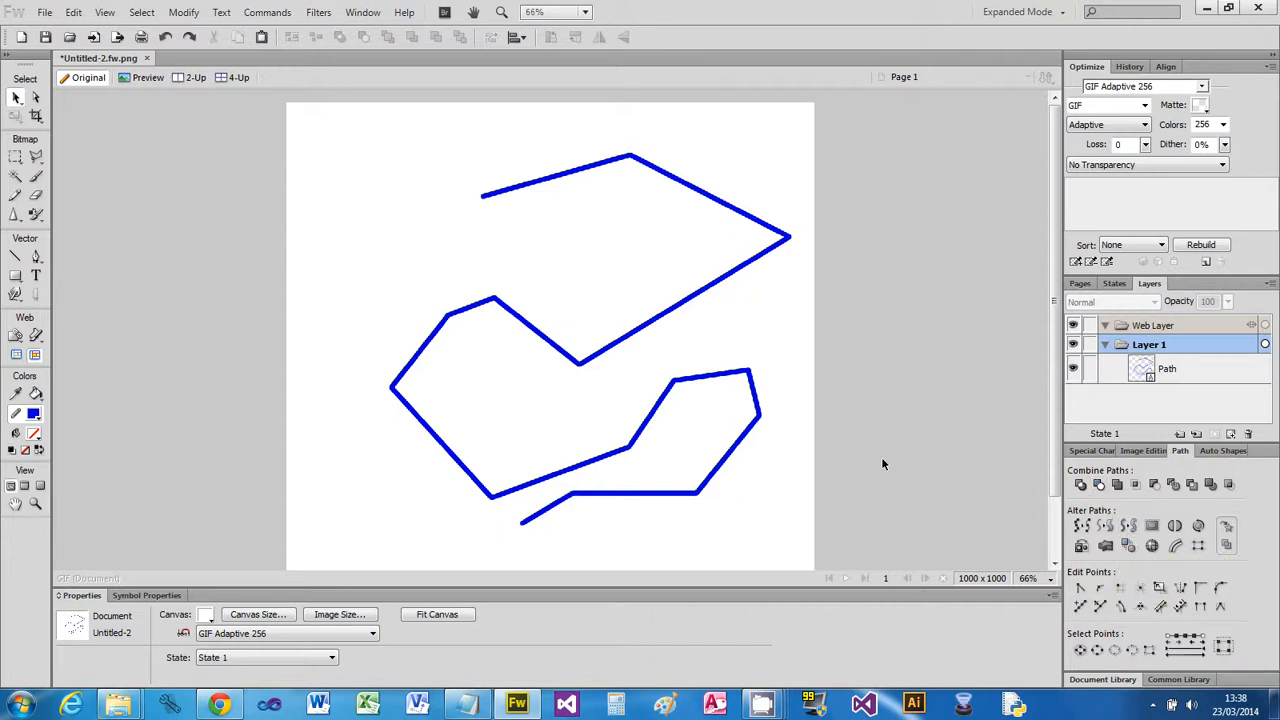
left_click(509, 189)
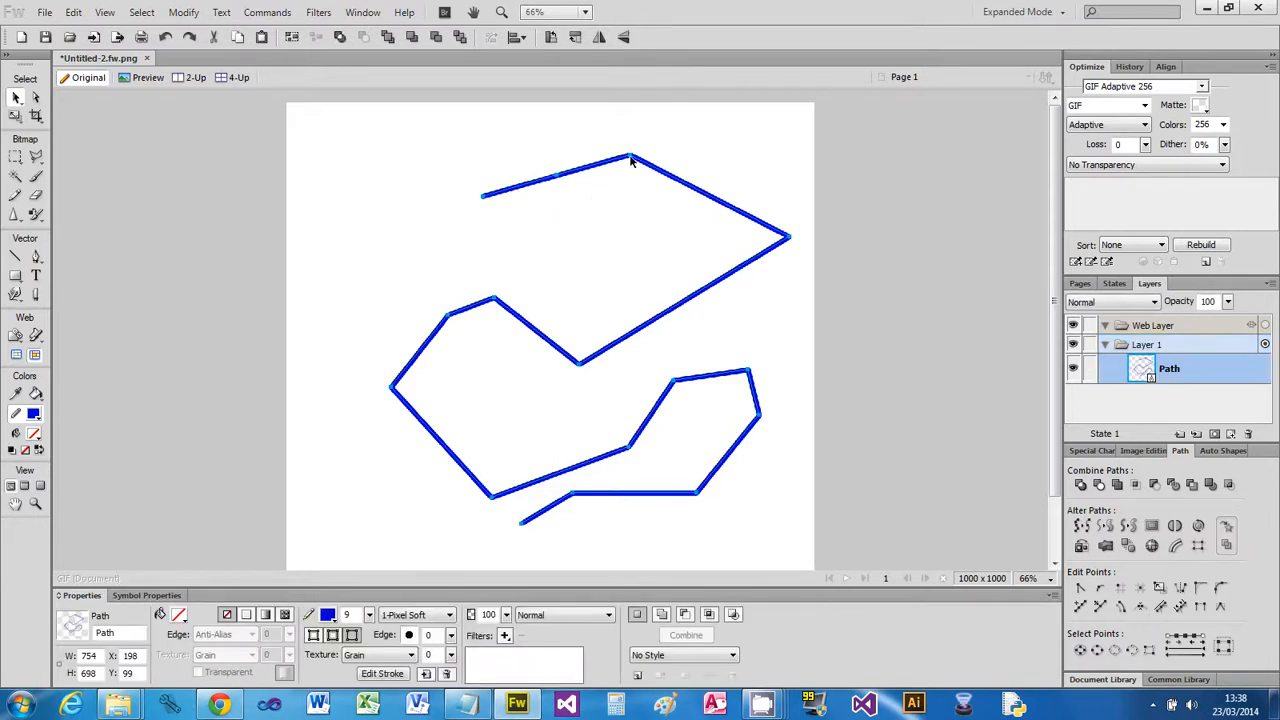
Move the whole path left and slightly down, and delete the corner point farthest right on its upper part.
left_click_drag(565, 177, 510, 182)
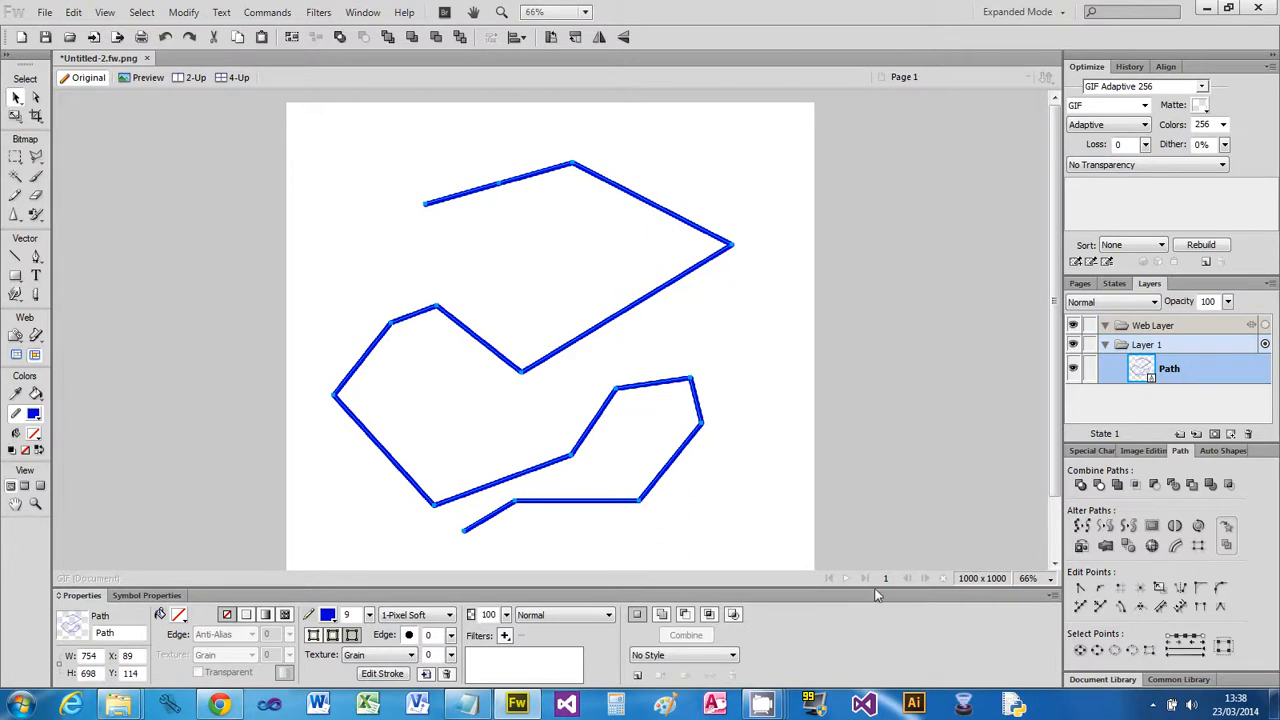
left_click(36, 97)
key("Delete")
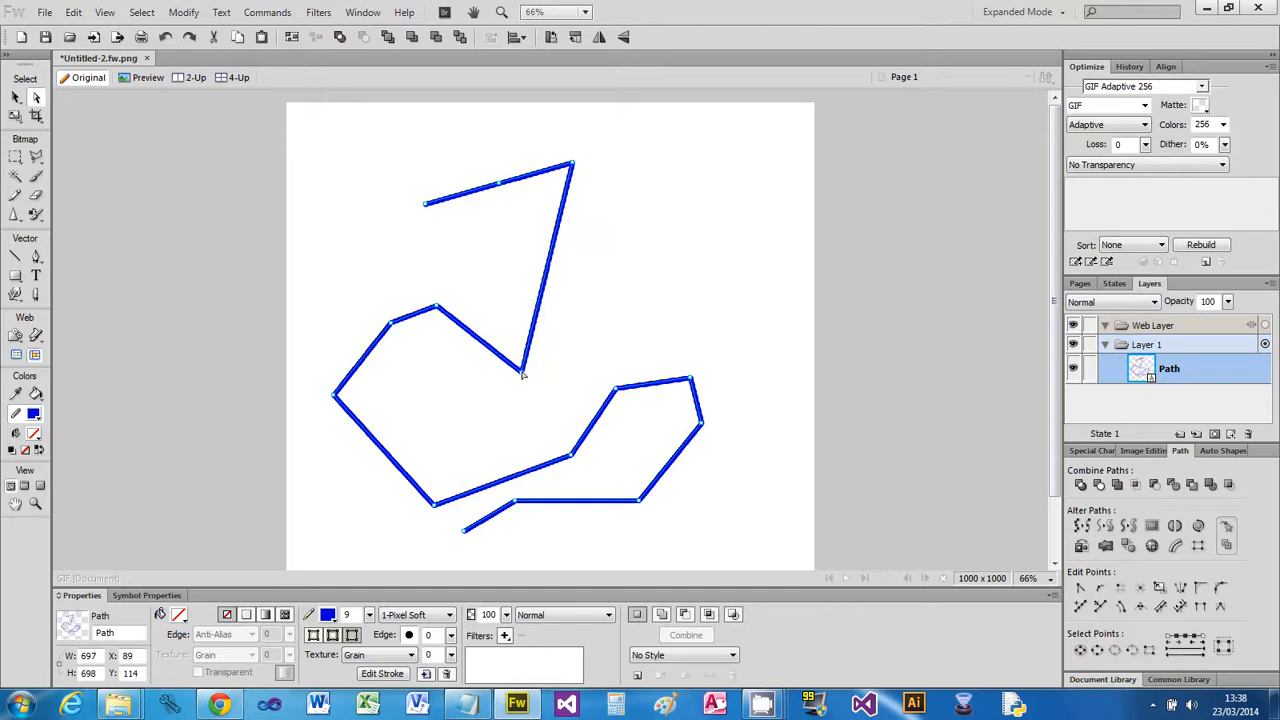
Smooth the V-shaped corner point in the middle of the path, reshape it into a wide curve with its handles, and deselect the path.
left_click(1101, 589)
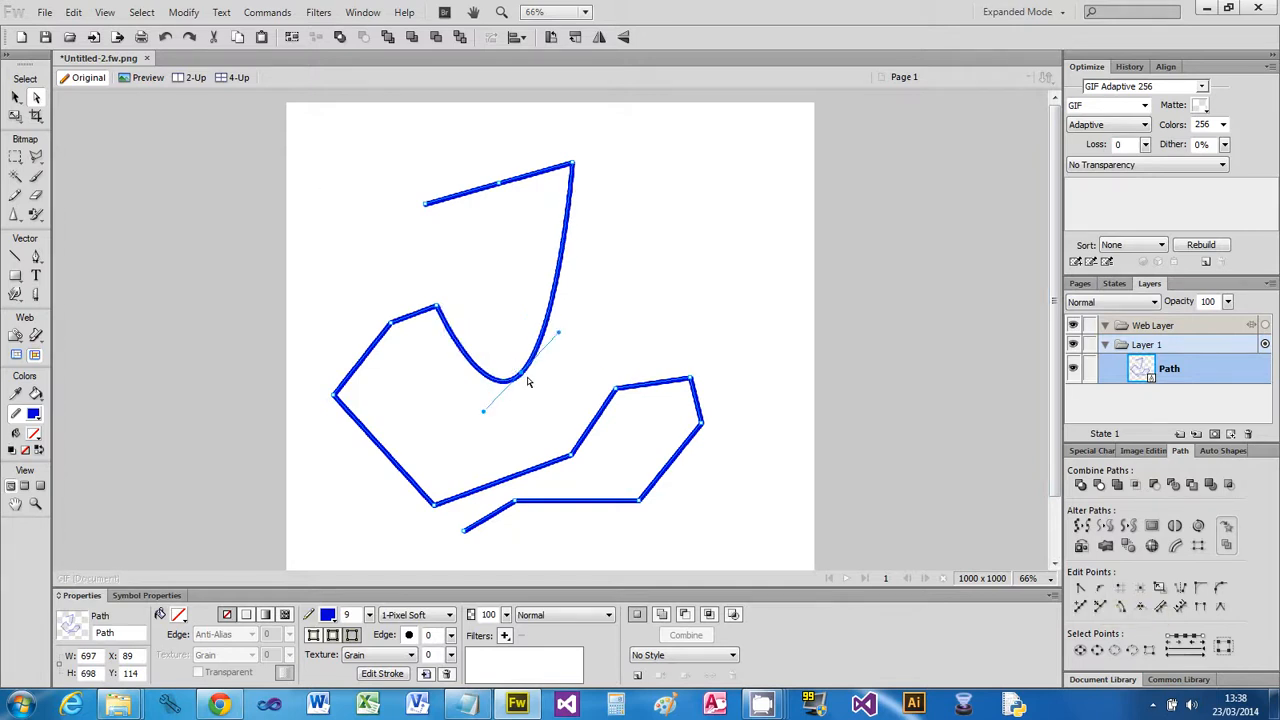
left_click_drag(521, 375, 655, 221)
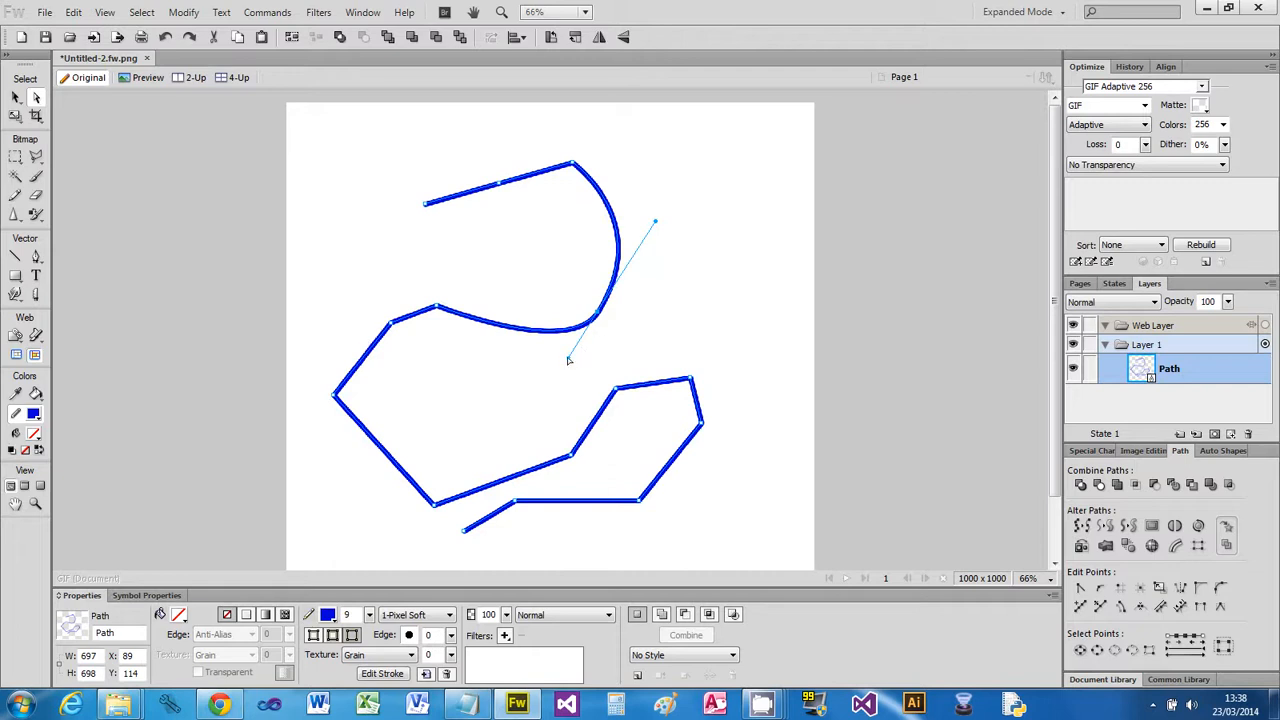
left_click_drag(568, 361, 529, 366)
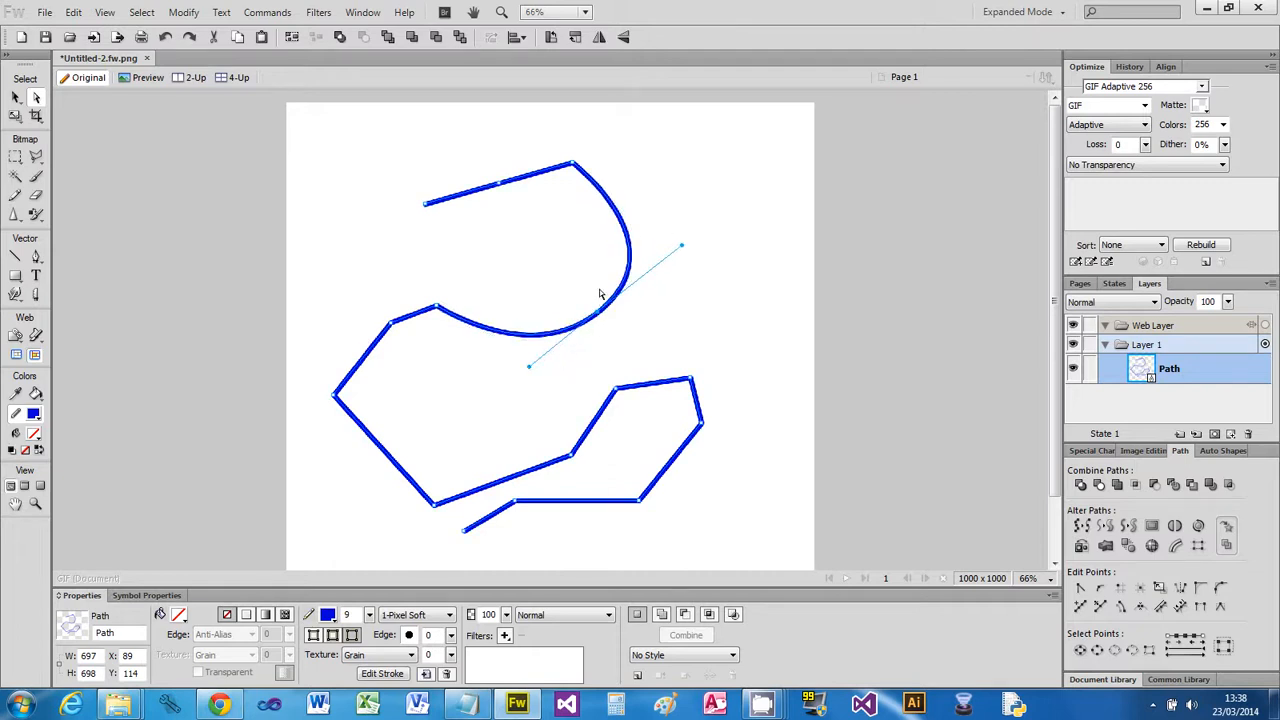
left_click_drag(598, 314, 556, 288)
left_click_drag(643, 222, 636, 201)
left_click(538, 385)
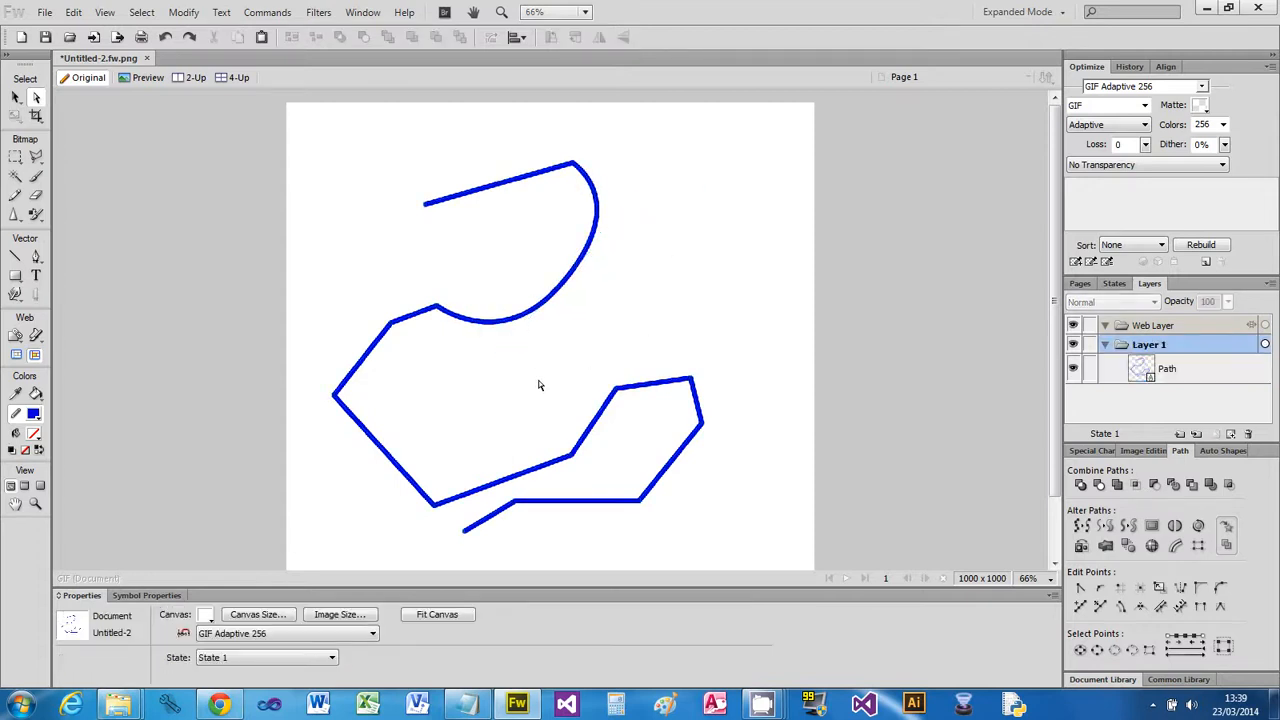
Smooth the upper-right corner point of the lower loop, shift it left, adjust its handles to round the top, and deselect the path.
left_click(692, 380)
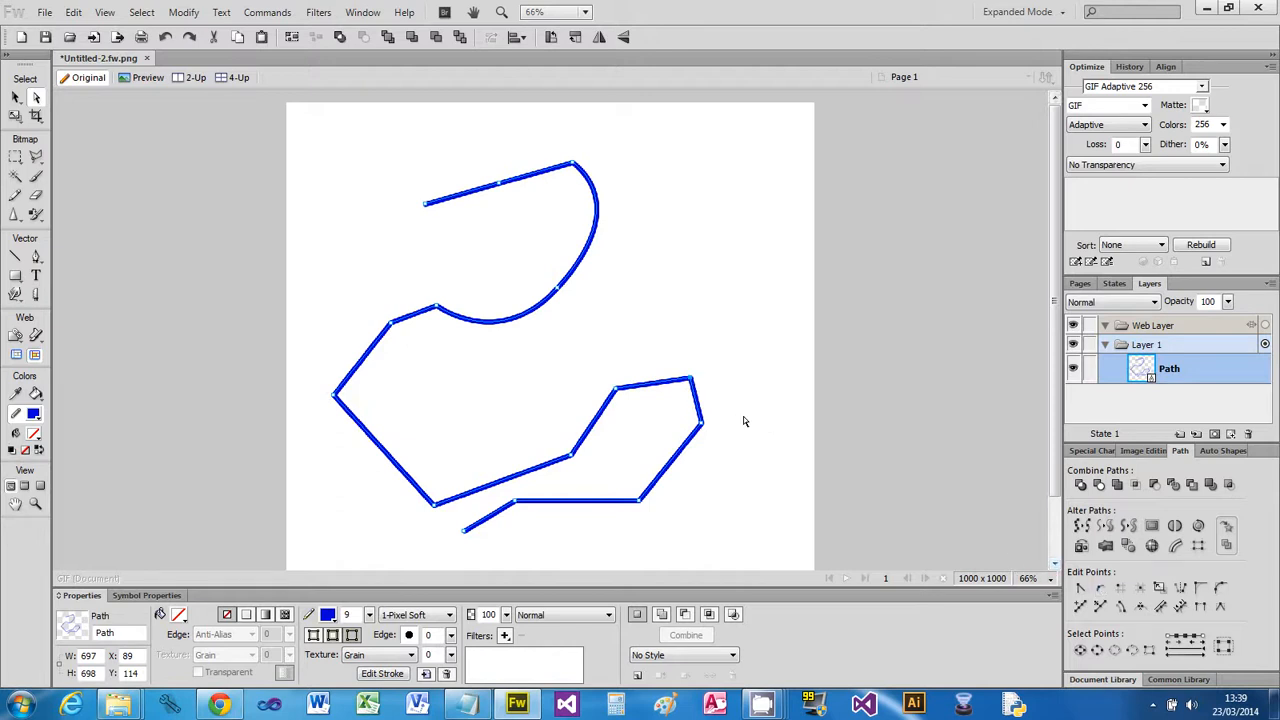
left_click(1100, 606)
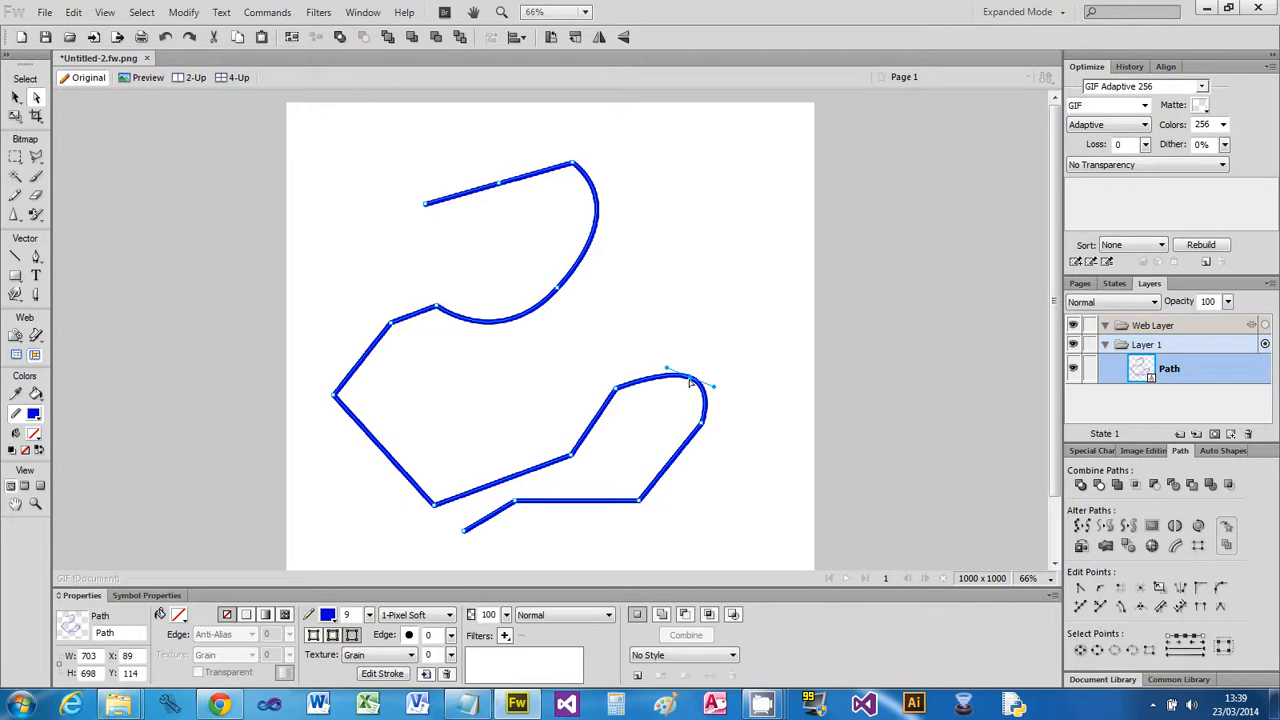
left_click_drag(690, 380, 670, 369)
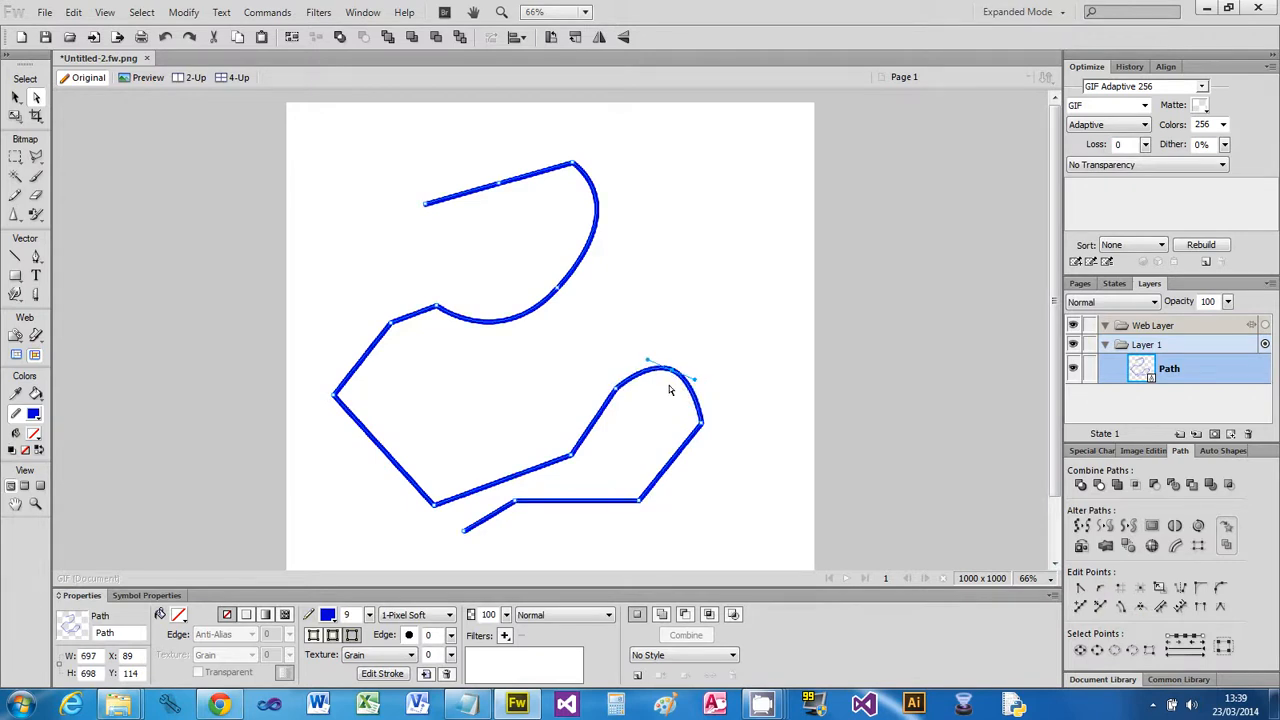
left_click_drag(649, 362, 630, 364)
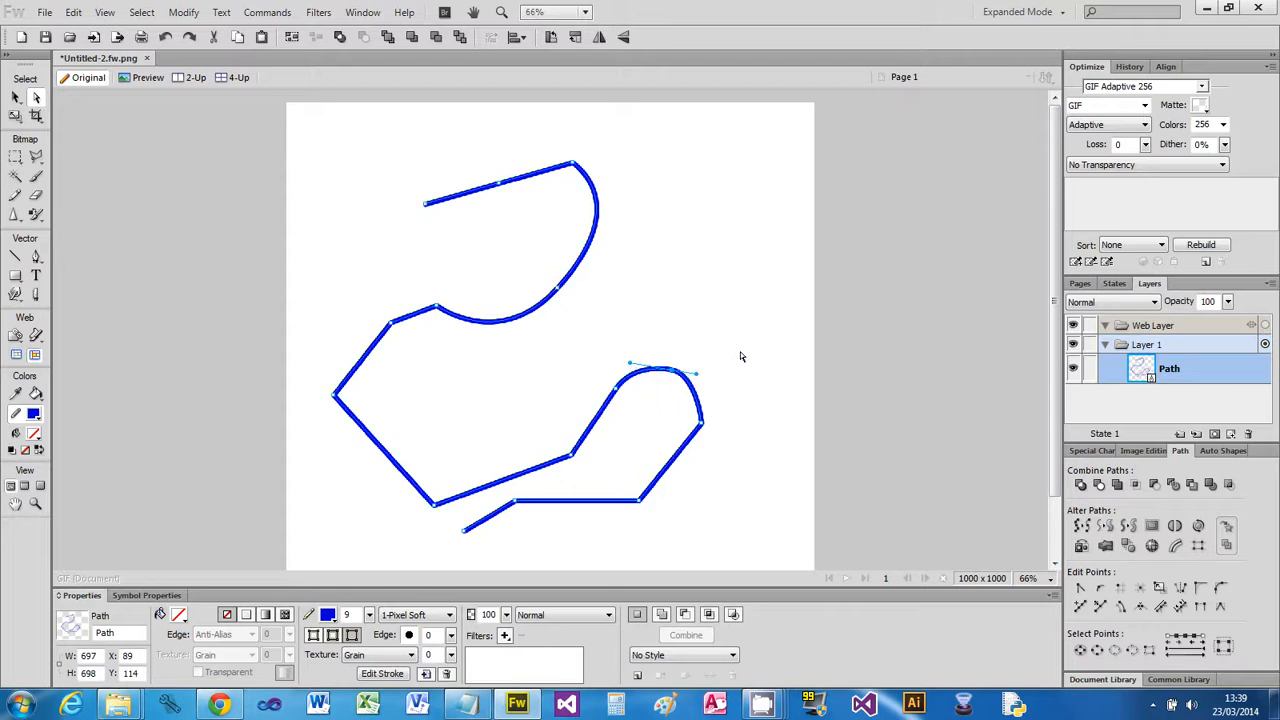
mouse_move(697, 375)
left_mouse_down()
mouse_move(834, 374)
mouse_move(707, 381)
left_mouse_up()
left_click(703, 350)
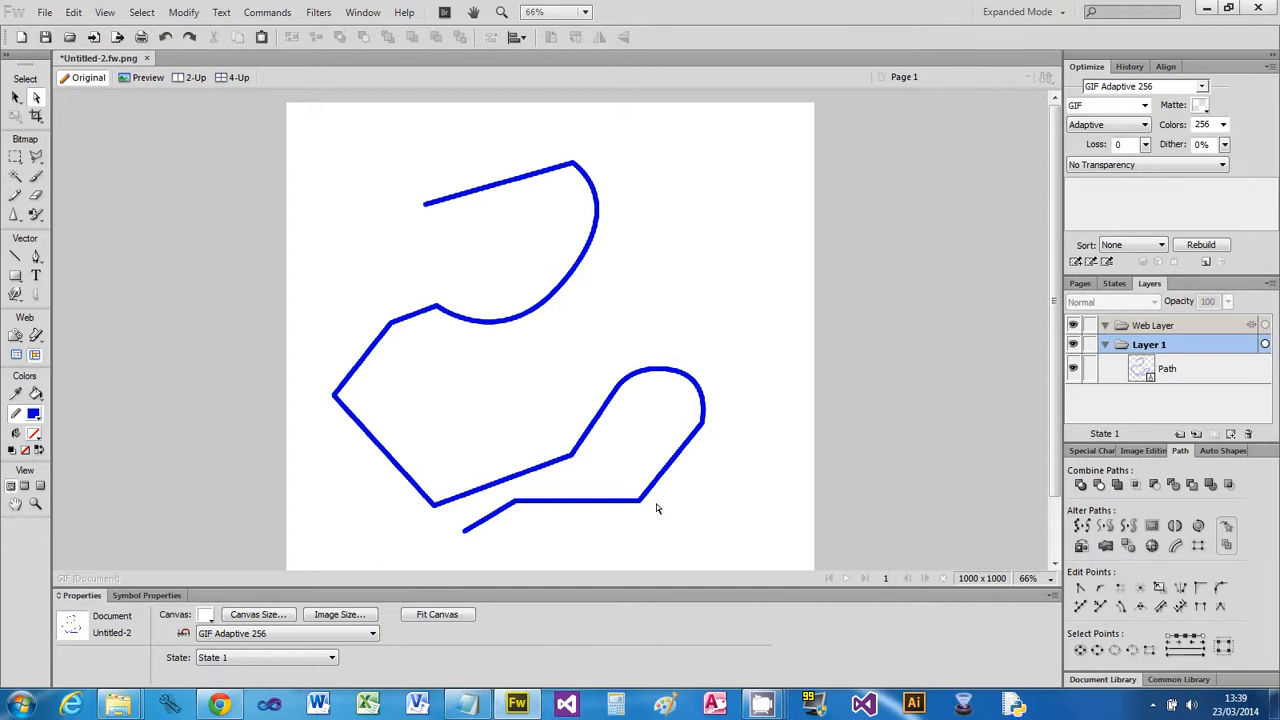
Smooth the two corner points on the inner side of the lower loop, reshape the upper one, and deselect the path.
left_click(572, 458)
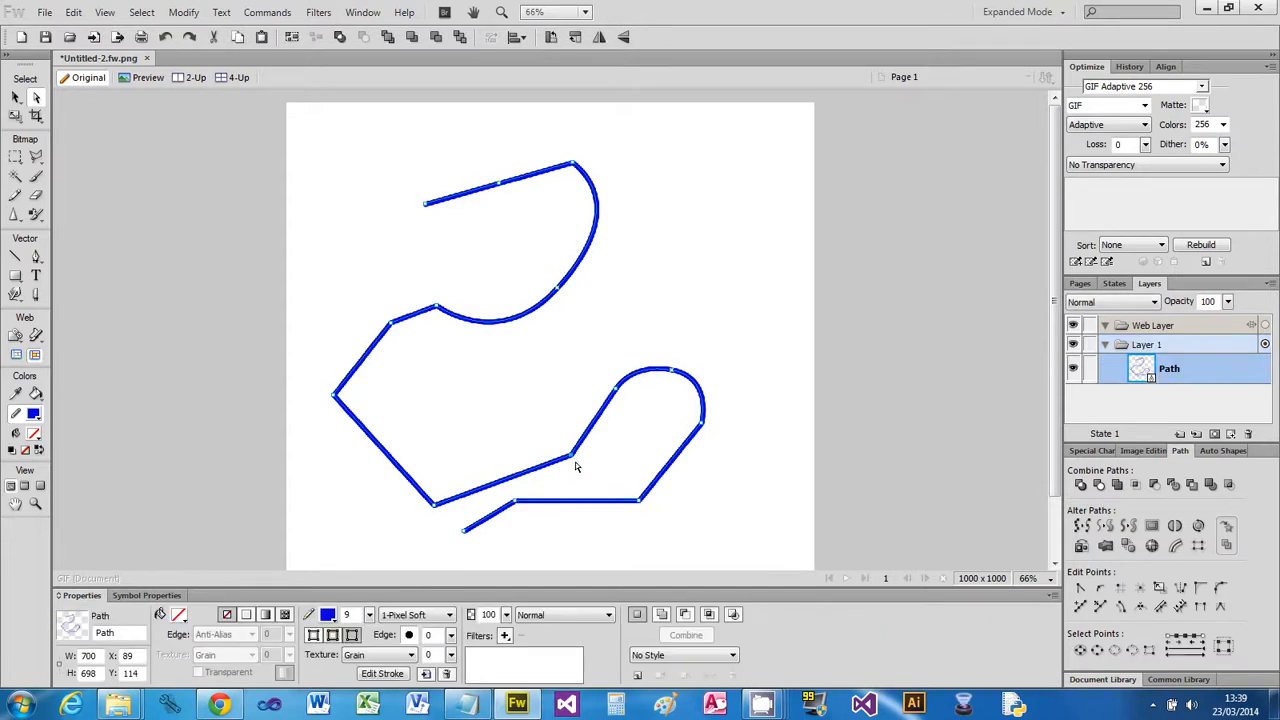
left_click(1100, 590)
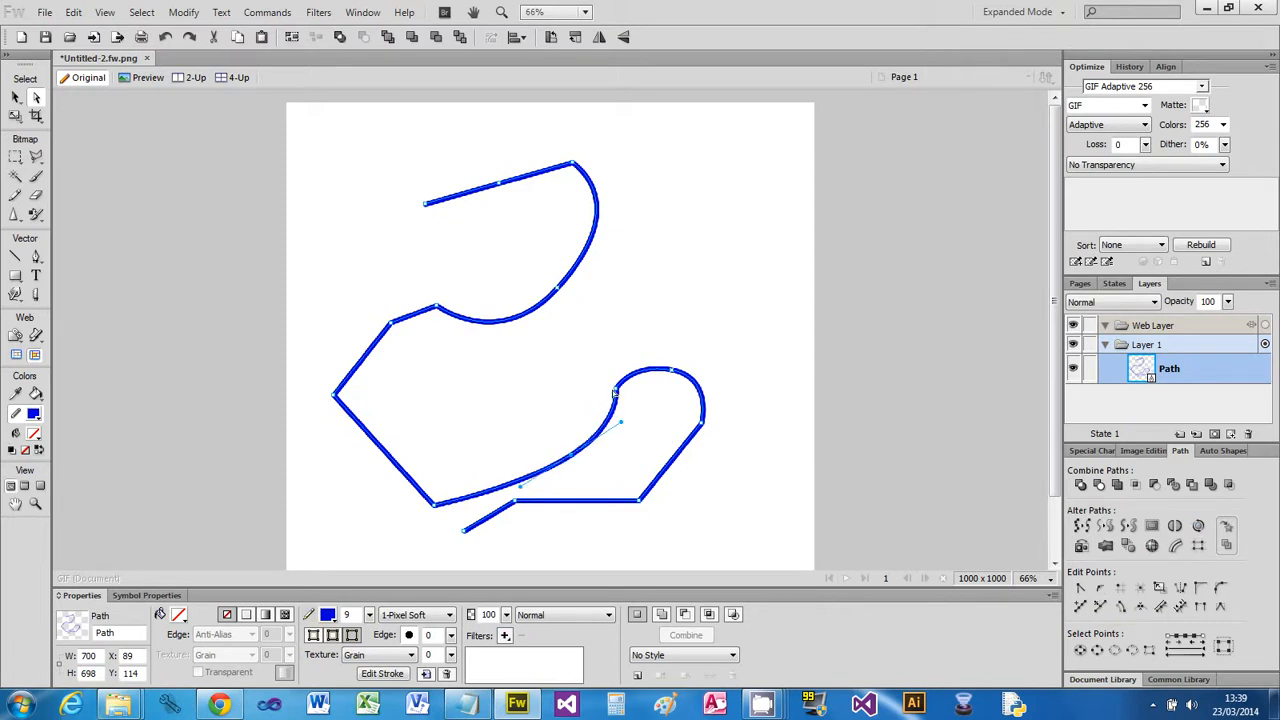
left_click(617, 392)
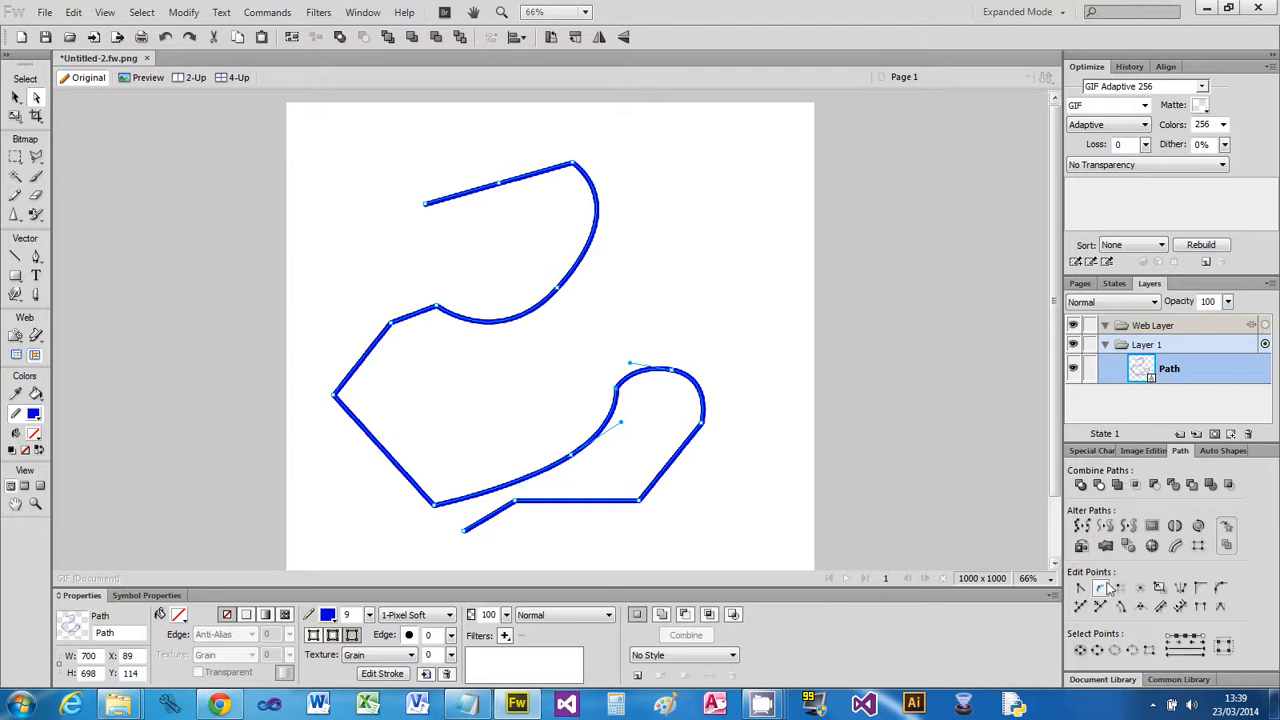
left_click(1100, 588)
left_click_drag(616, 389, 640, 358)
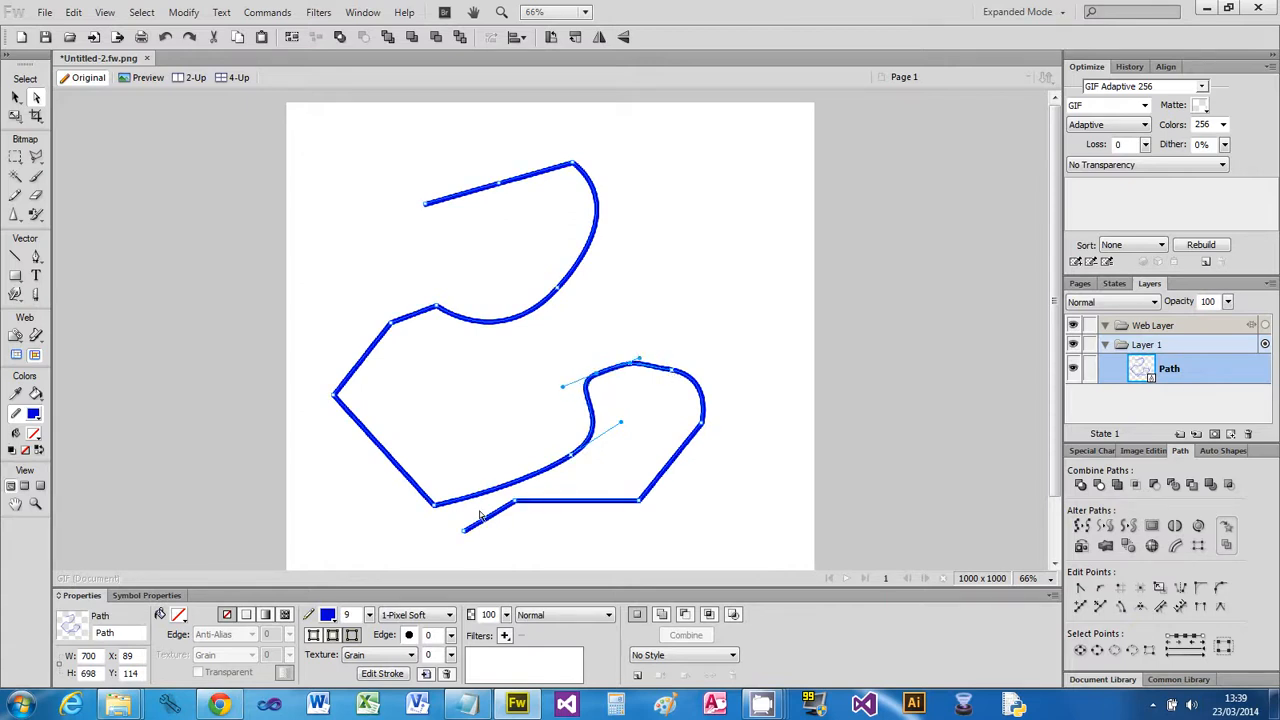
left_click(698, 338)
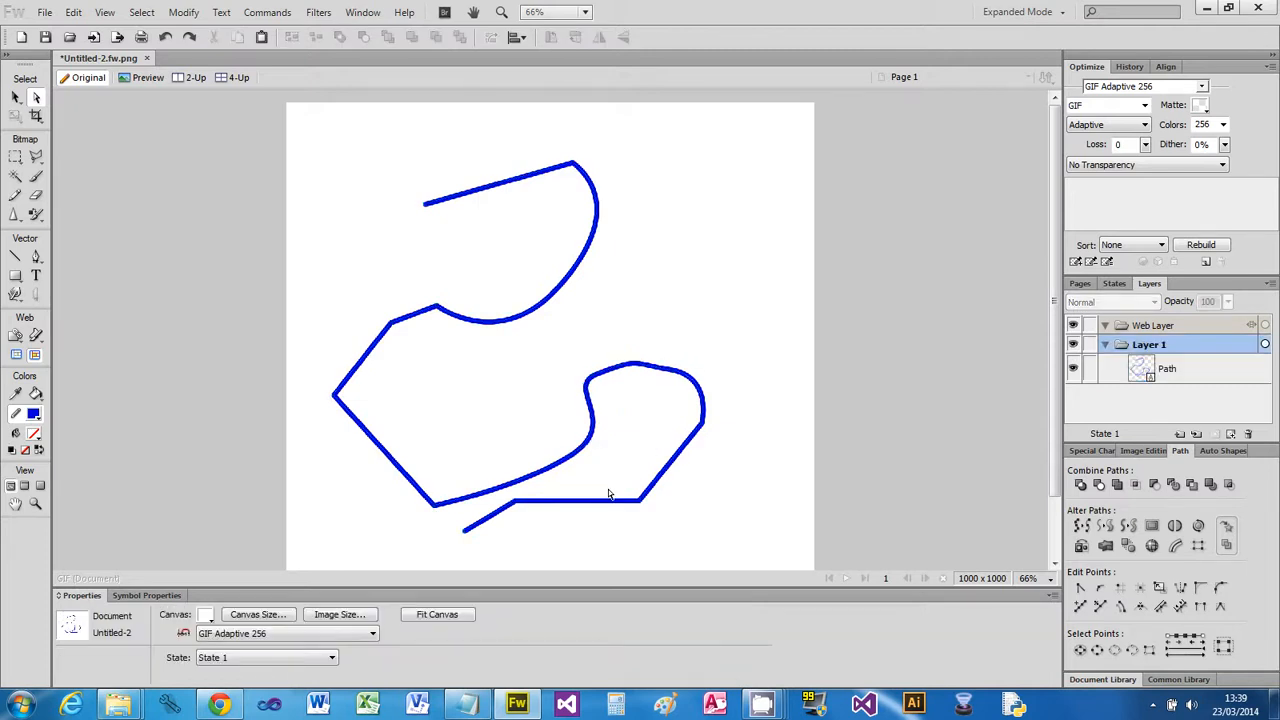
Rotate the handles of the lower loop's upper-left point to a steeper angle.
left_click(591, 371)
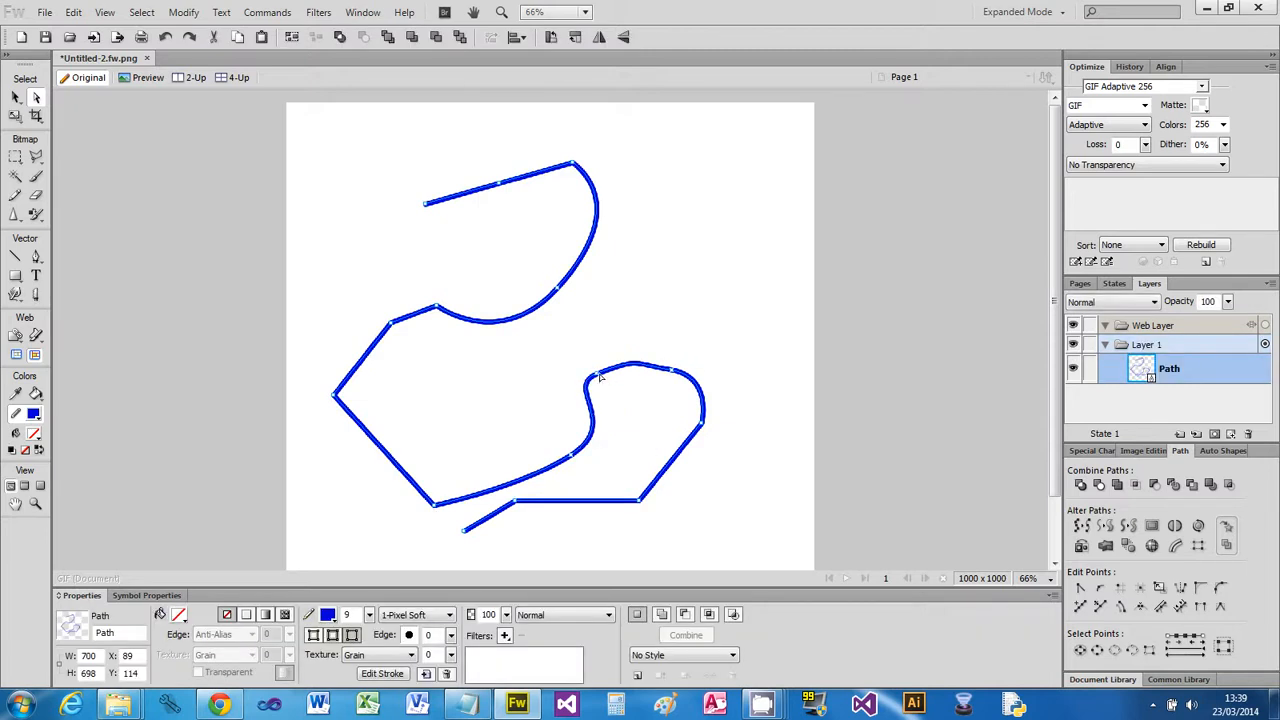
left_click(597, 375)
mouse_move(565, 389)
left_mouse_down()
mouse_move(616, 354)
mouse_move(606, 351)
mouse_move(619, 335)
mouse_move(583, 400)
left_mouse_up()
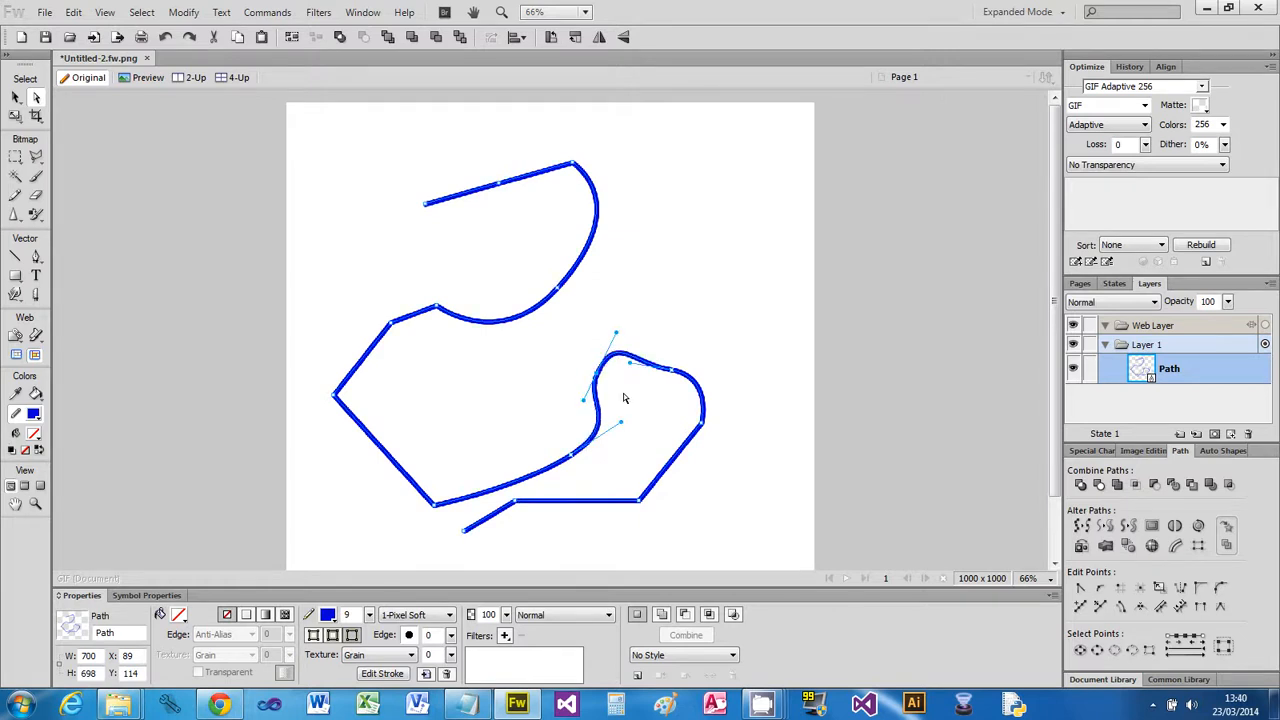
Straighten the smooth point at the top right of the lower loop and move the resulting corner to the right.
left_click(672, 371)
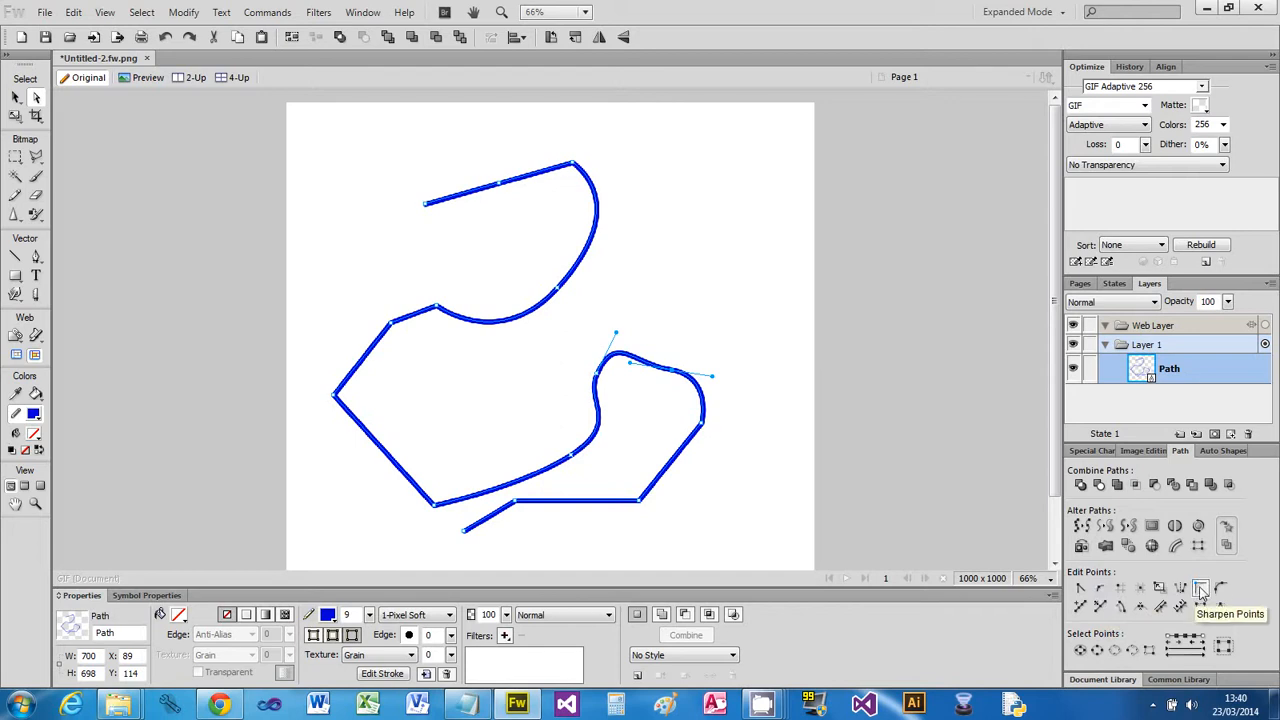
left_click(1080, 590)
left_click(703, 350)
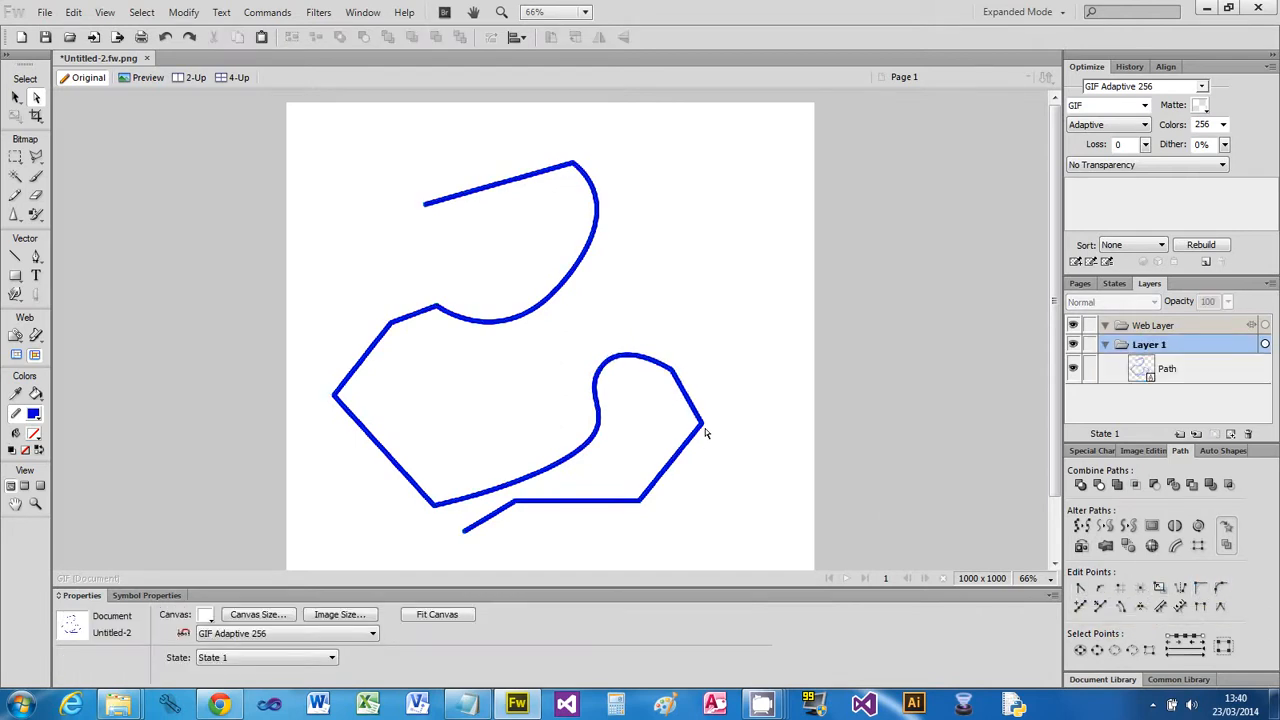
left_click(675, 376)
left_click_drag(675, 376, 710, 378)
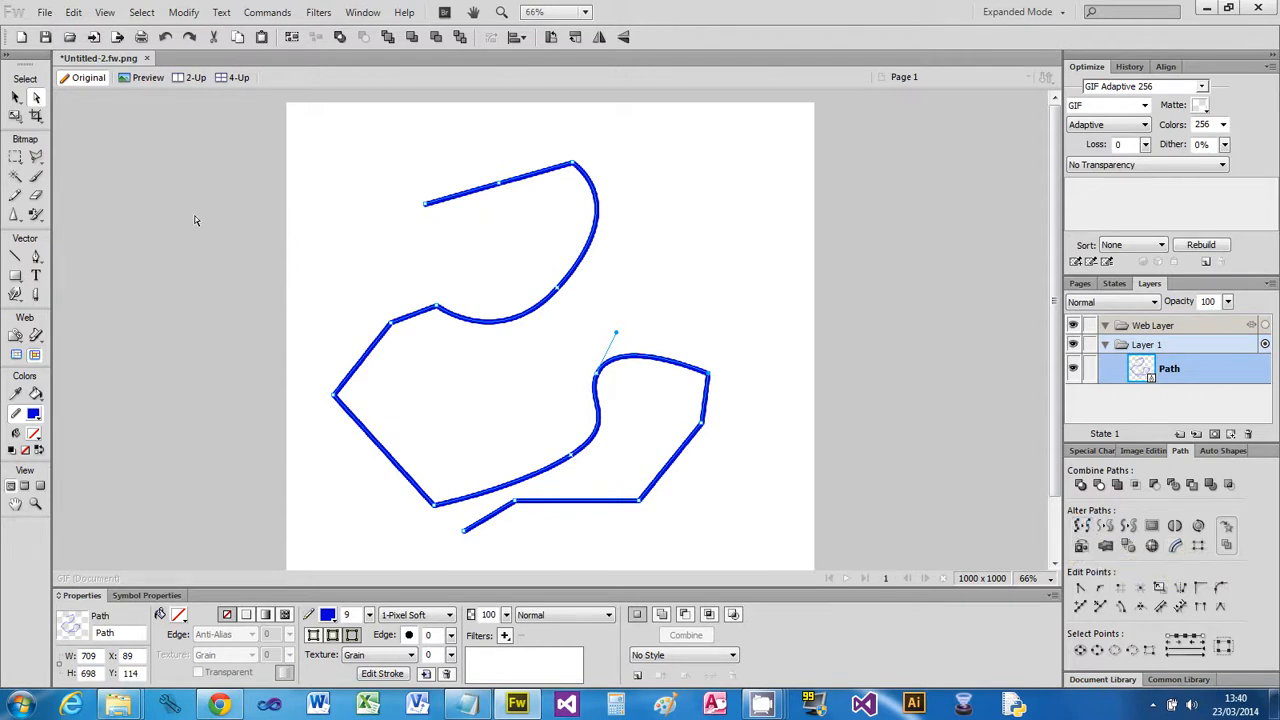
Simplify the whole path with an amount of 17.
left_click(15, 97)
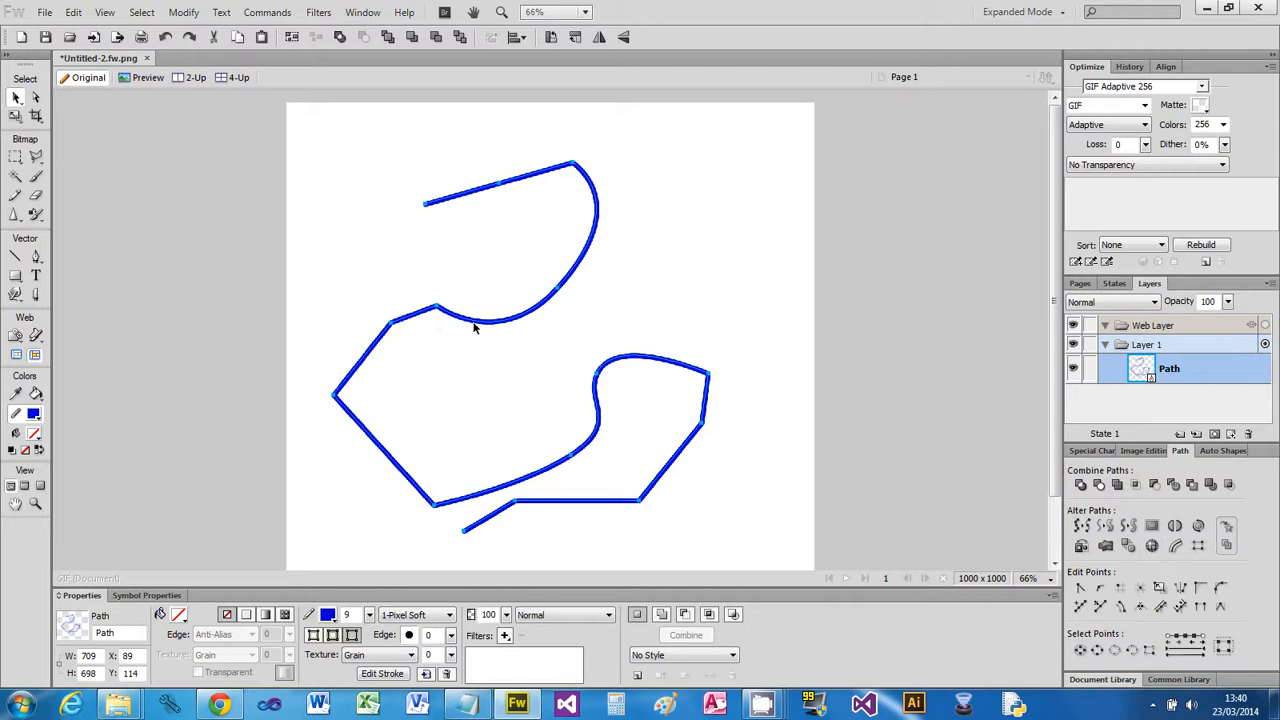
left_click(1081, 527)
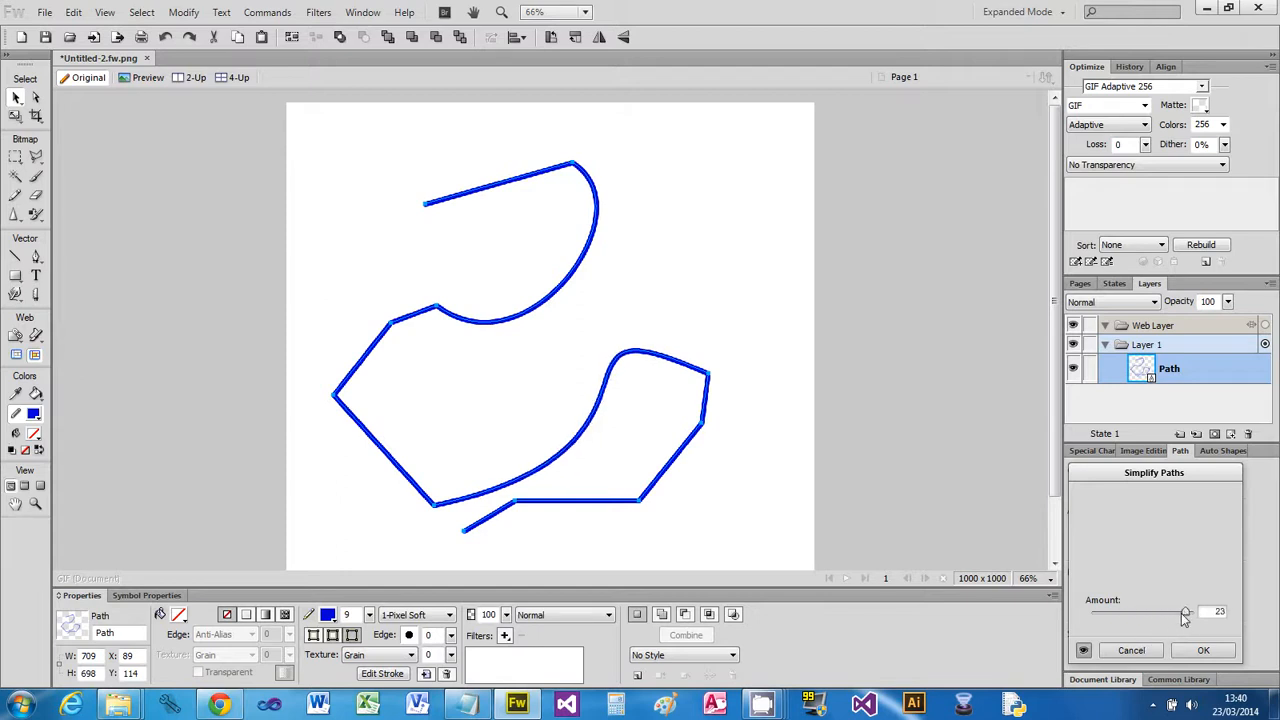
mouse_move(1186, 614)
left_mouse_down()
mouse_move(1092, 618)
mouse_move(1163, 616)
left_mouse_up()
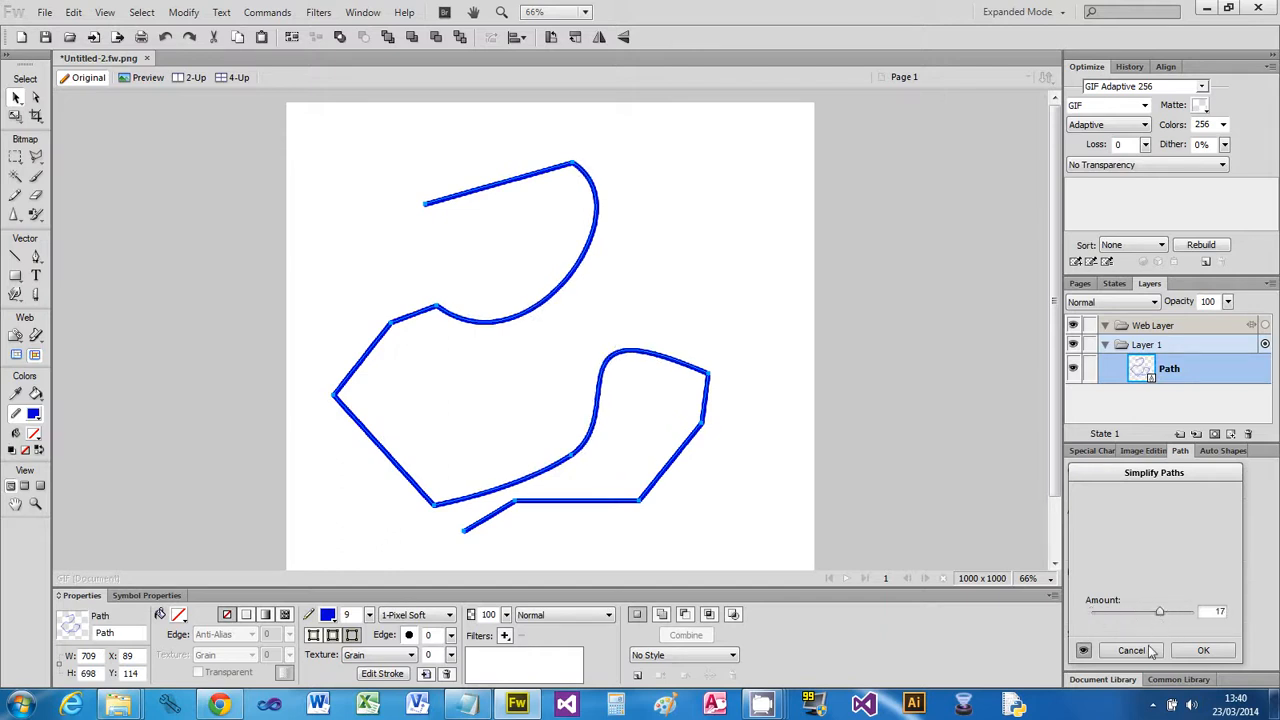
left_click(1186, 652)
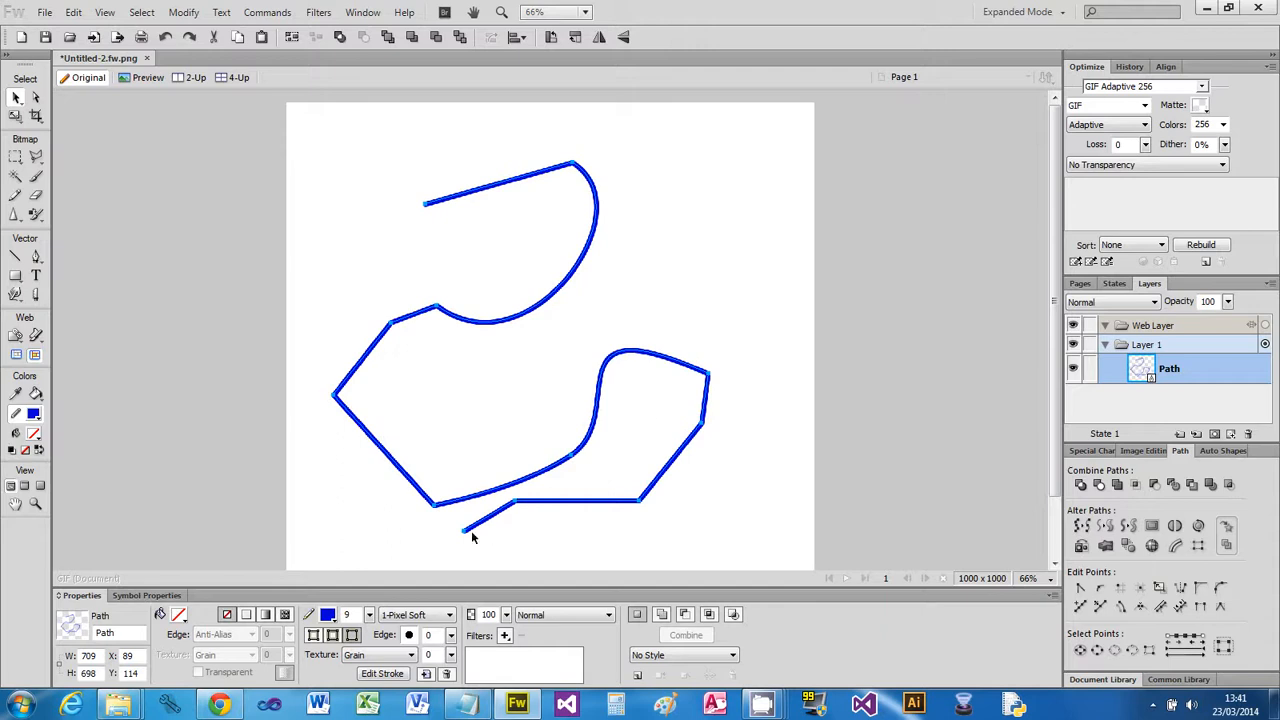
Continue the path with the Pen from its bottom end, adding three straight segments up along the canvas's left edge.
left_click(36, 98)
left_click(40, 258)
left_click(465, 538)
left_click(332, 508)
left_click(300, 391)
left_click(299, 187)
left_click(15, 98)
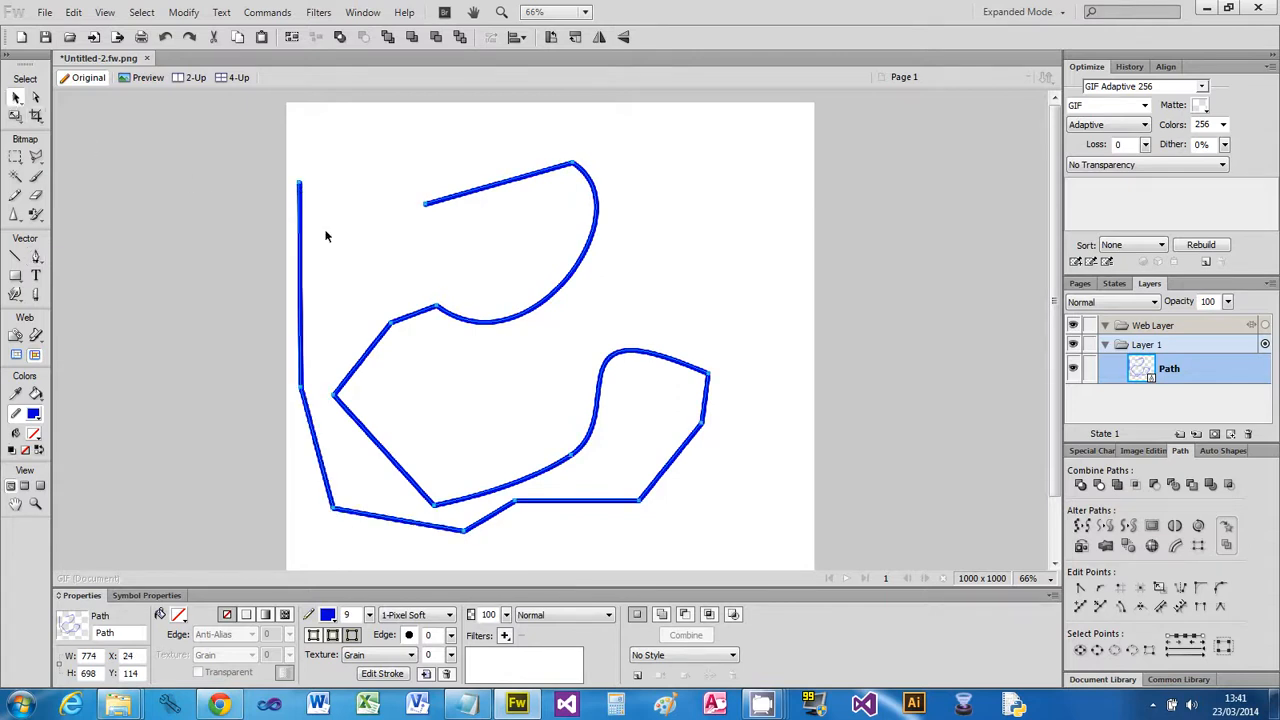
Close the path's contour with a straight edge between its two open upper ends.
left_click(36, 98)
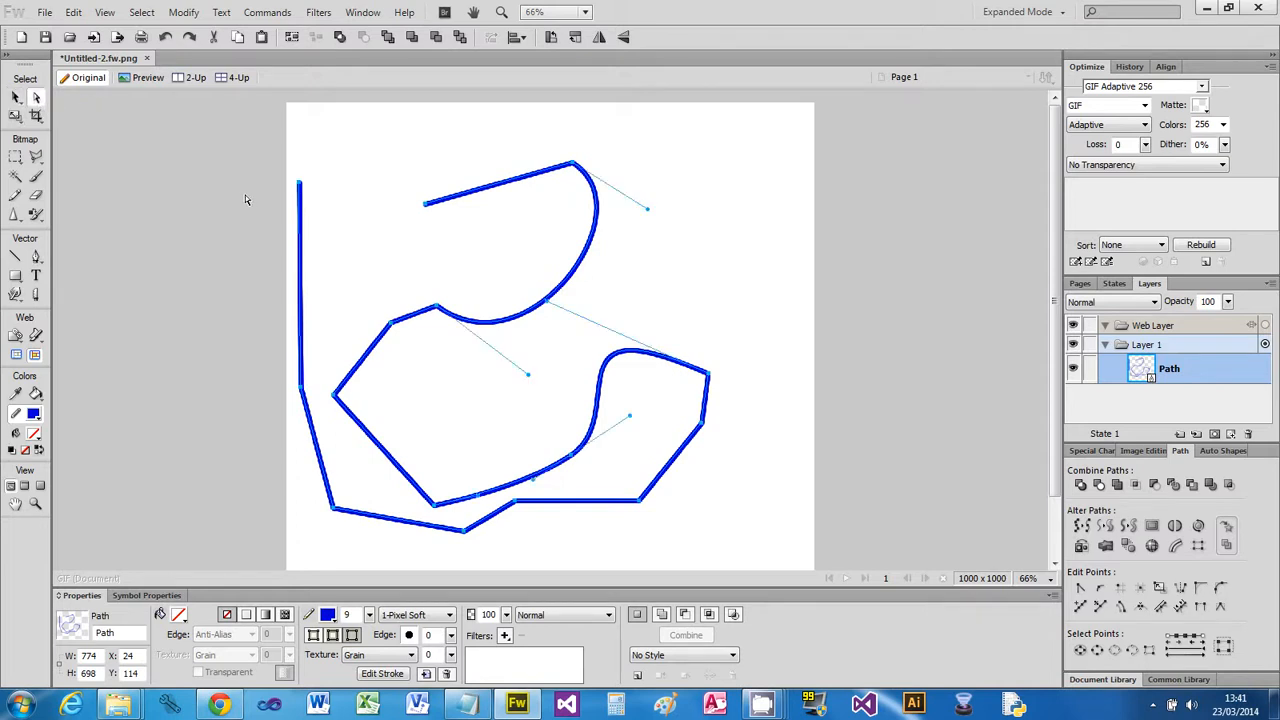
left_click(299, 187)
left_click(1200, 527)
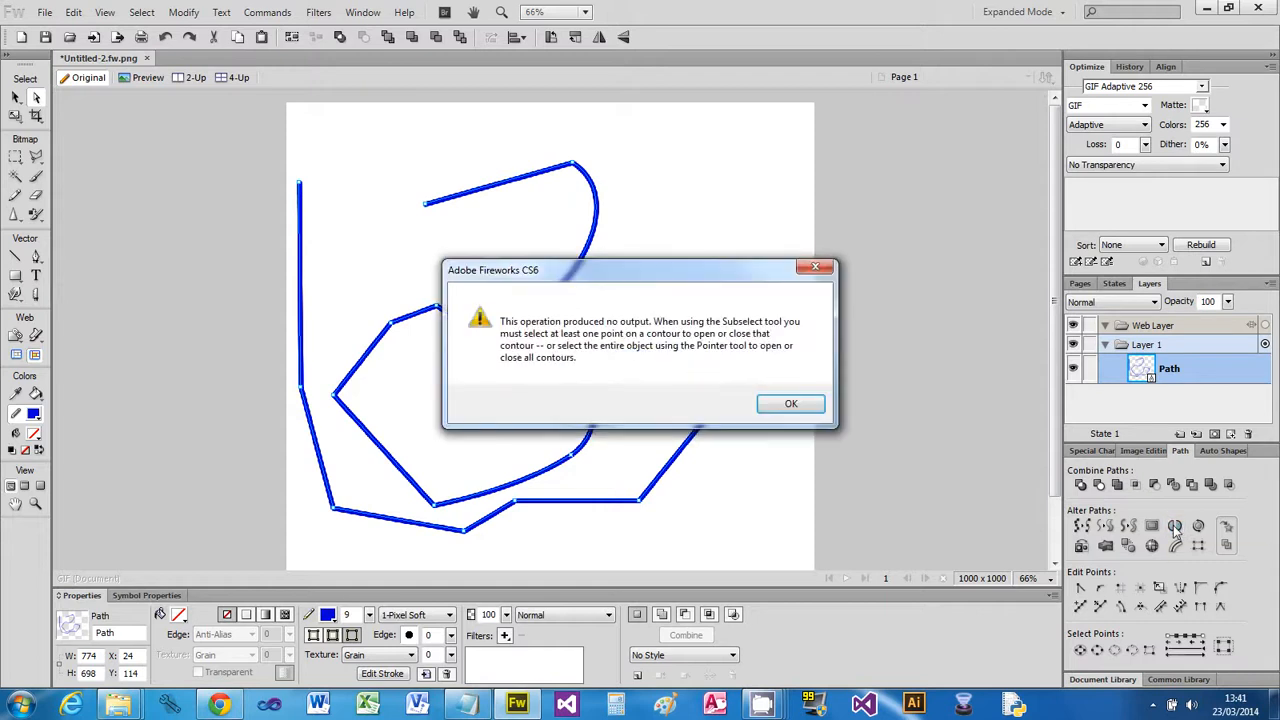
left_click(792, 405)
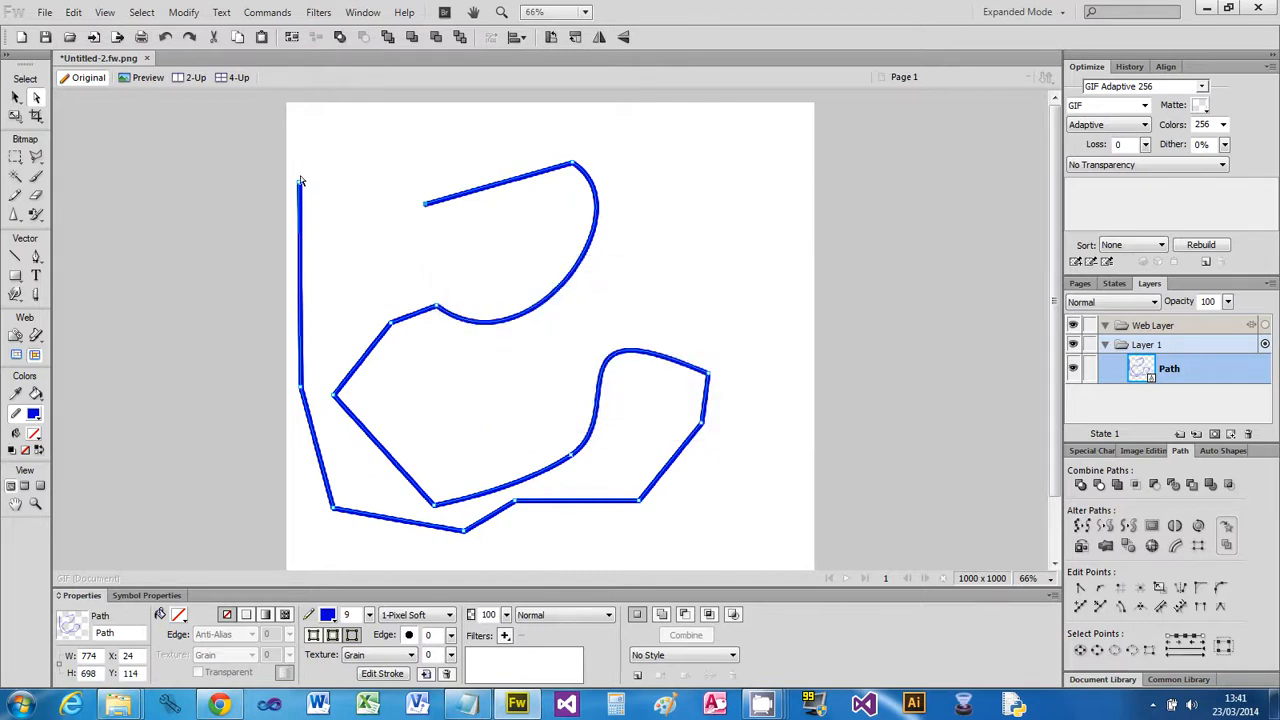
left_click(1178, 525)
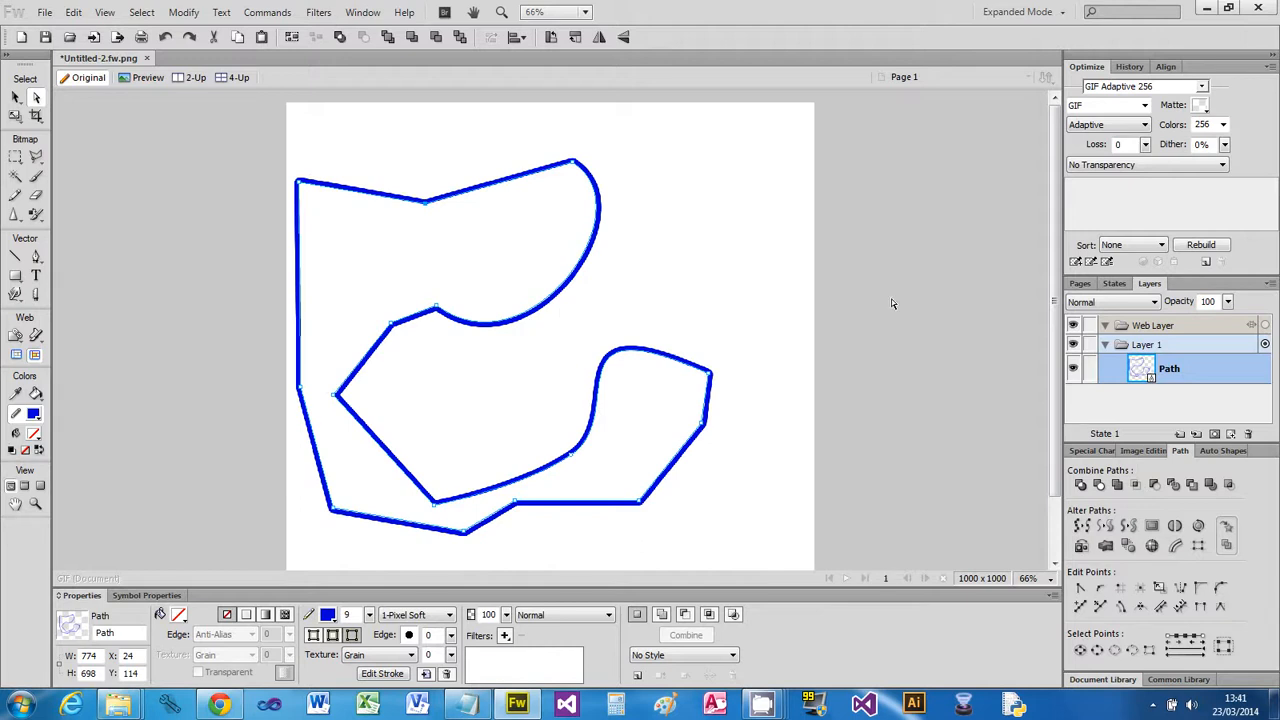
Toggle the path's contour between open and closed several times, leaving it open.
left_click(1175, 529)
left_click(1175, 529)
left_click(1175, 535)
left_click(1175, 535)
left_click(1175, 527)
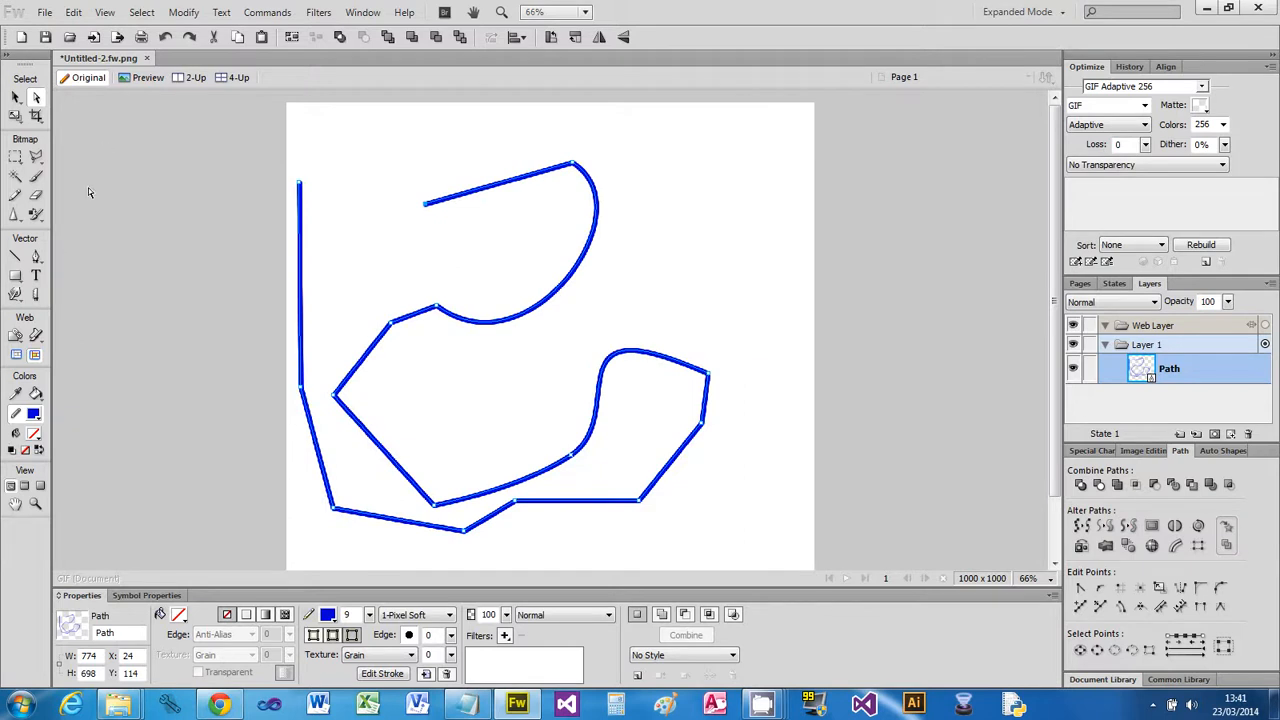
Bridge the upper gap with the Pen by placing four points above it, and close the path at its left end point.
left_click(36, 256)
left_click(436, 168)
left_click(420, 135)
left_click(339, 130)
left_click(305, 132)
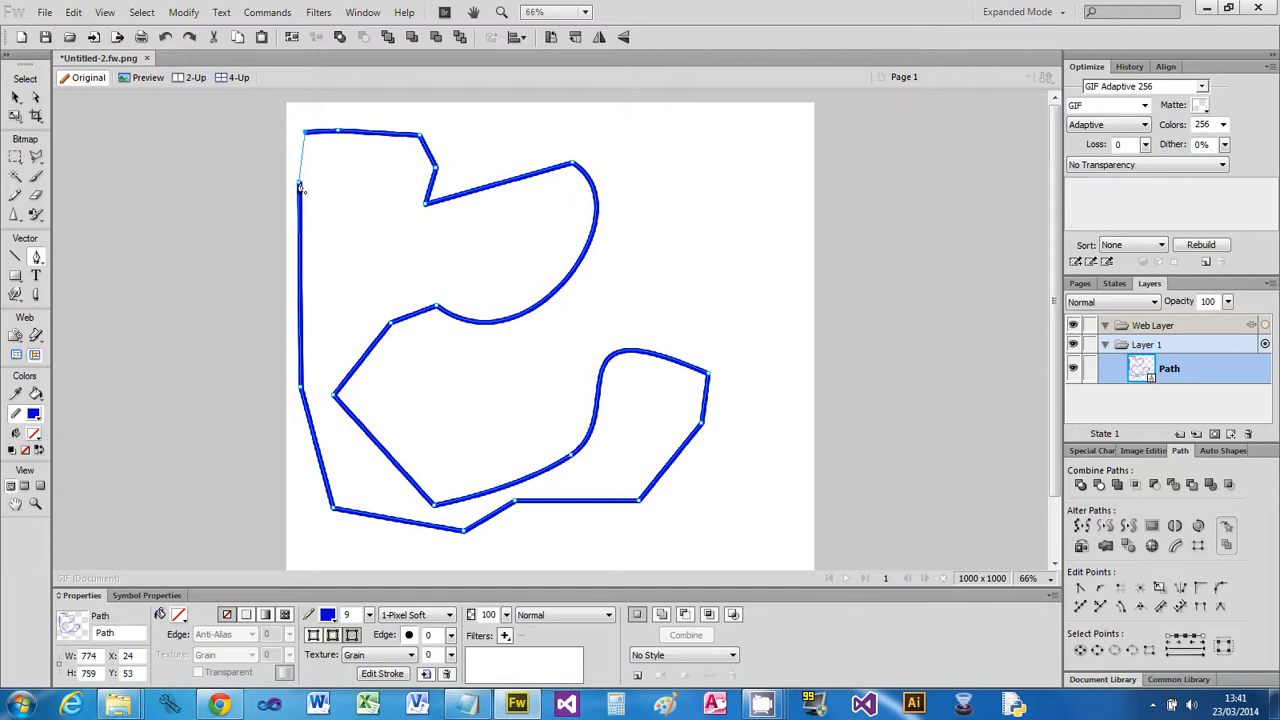
left_click(300, 185)
Undo the Pen points that bridge the upper gap.
key("a")
key("ctrl+z")
key("ctrl+z")
key("ctrl+z")
key("ctrl+z")
key("ctrl+z")
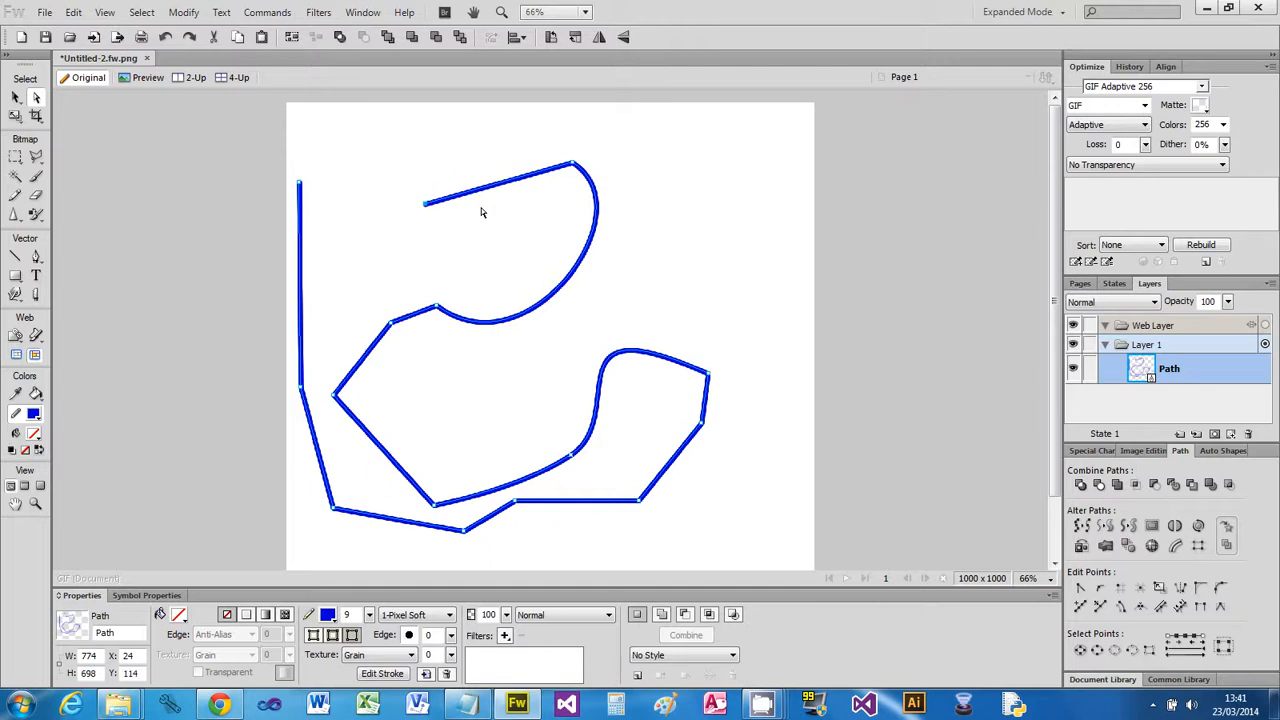
Close the path again with a straight edge and add two points along that edge with the Pen.
key("ctrl+y")
key("p")
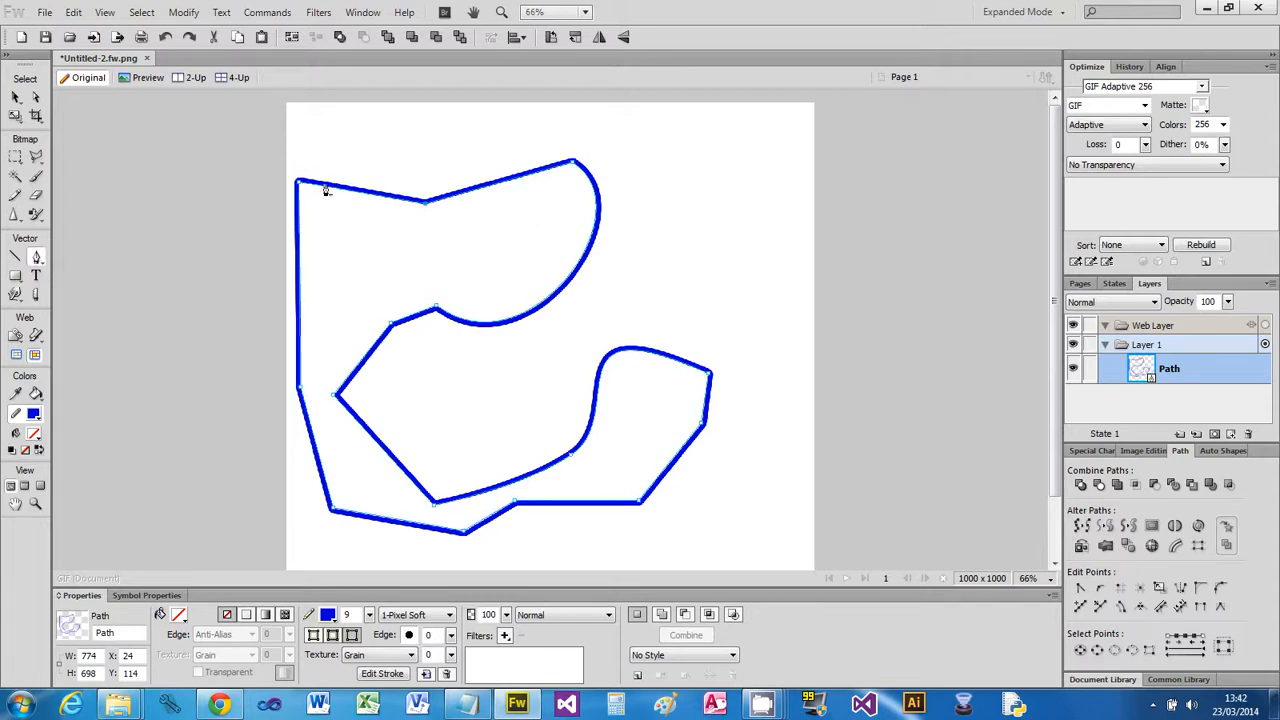
left_click(389, 203)
Move the left added point up near the canvas's upper-left corner and slightly adjust the other added point.
left_click(35, 98)
left_click_drag(326, 188, 301, 120)
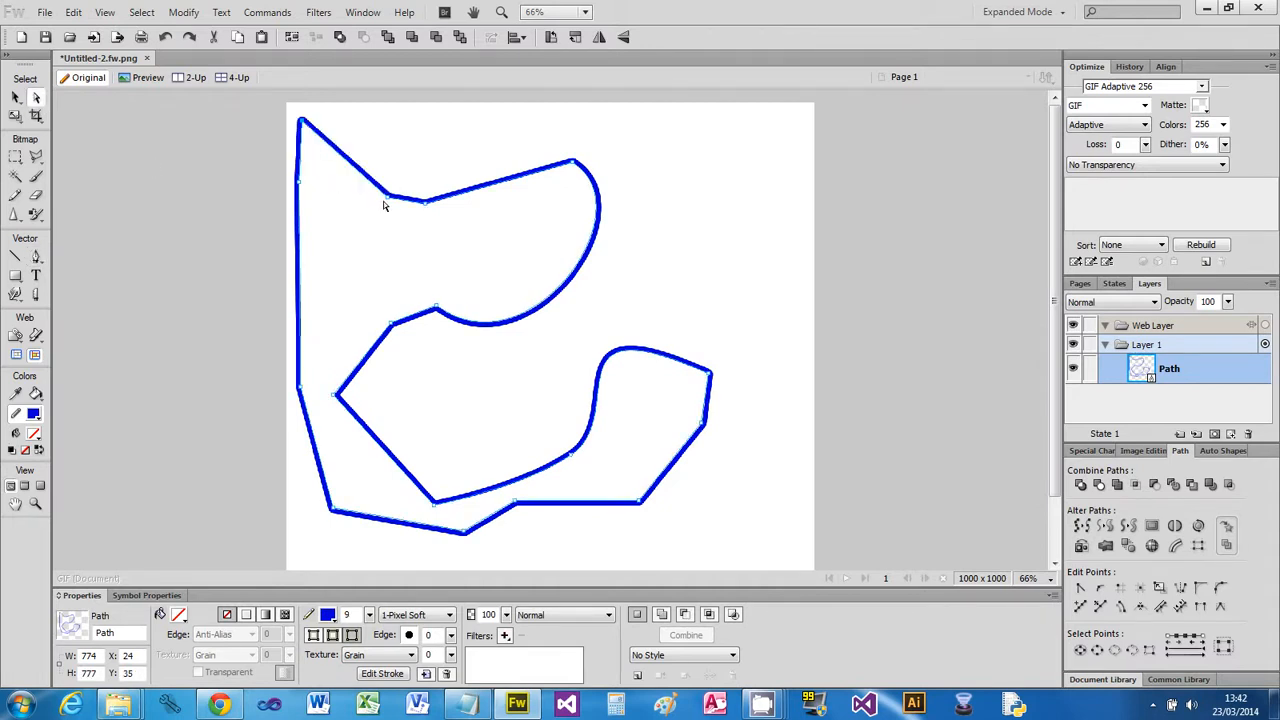
left_click_drag(390, 195, 392, 152)
left_click_drag(391, 131, 391, 200)
Add a point on the upper diagonal edge, move it out to form a square corner, and deselect the path.
left_click(36, 256)
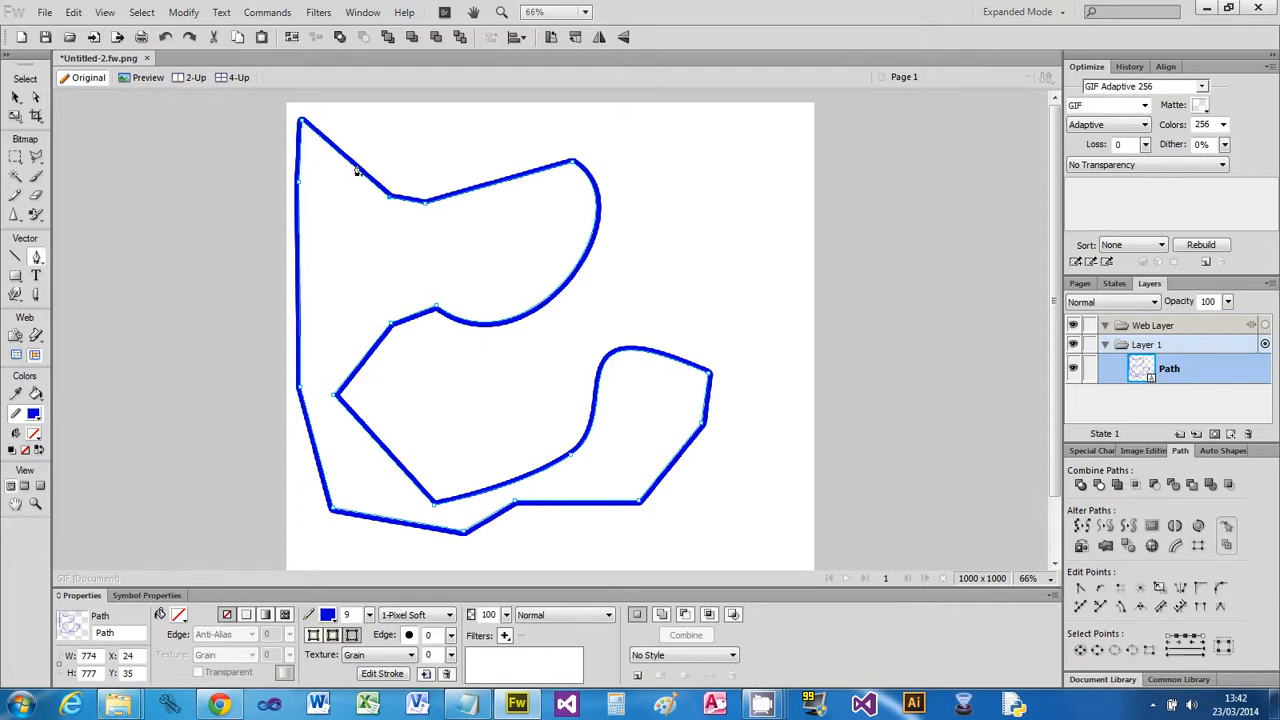
left_click(36, 97)
left_click_drag(354, 169, 391, 123)
left_click(727, 148)
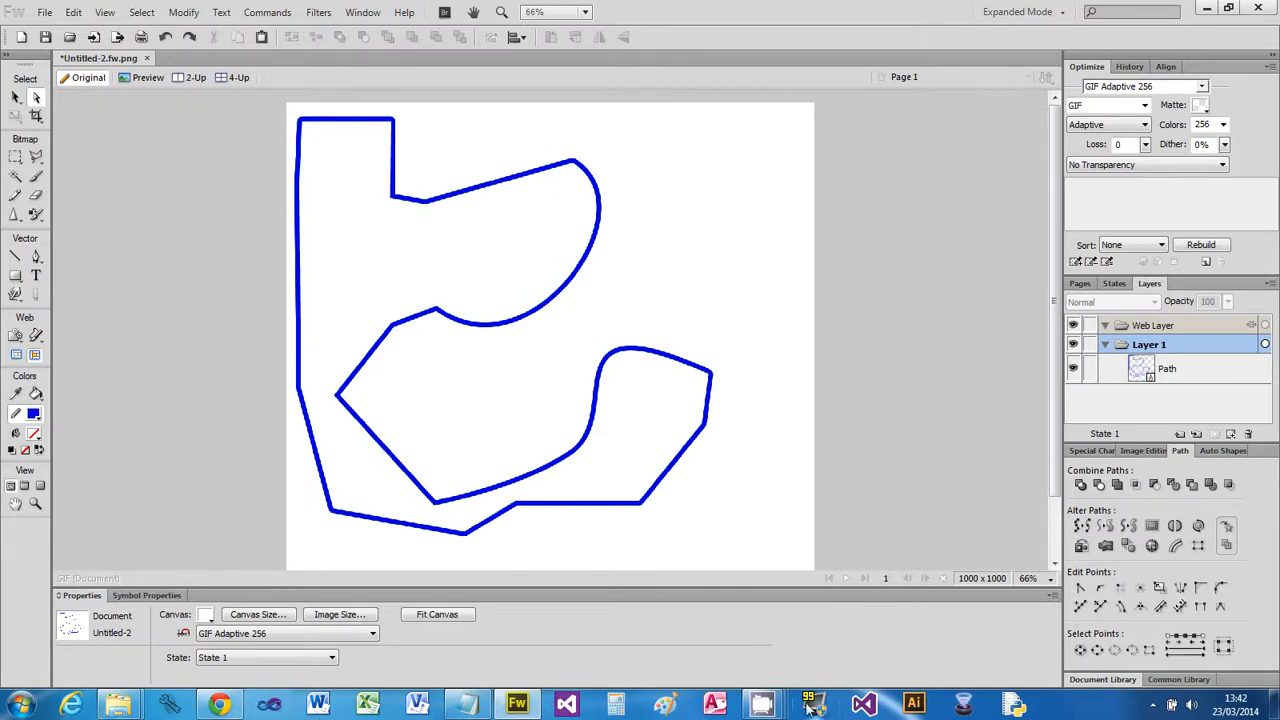
mouse_move(769, 708)
left_click(600, 630)
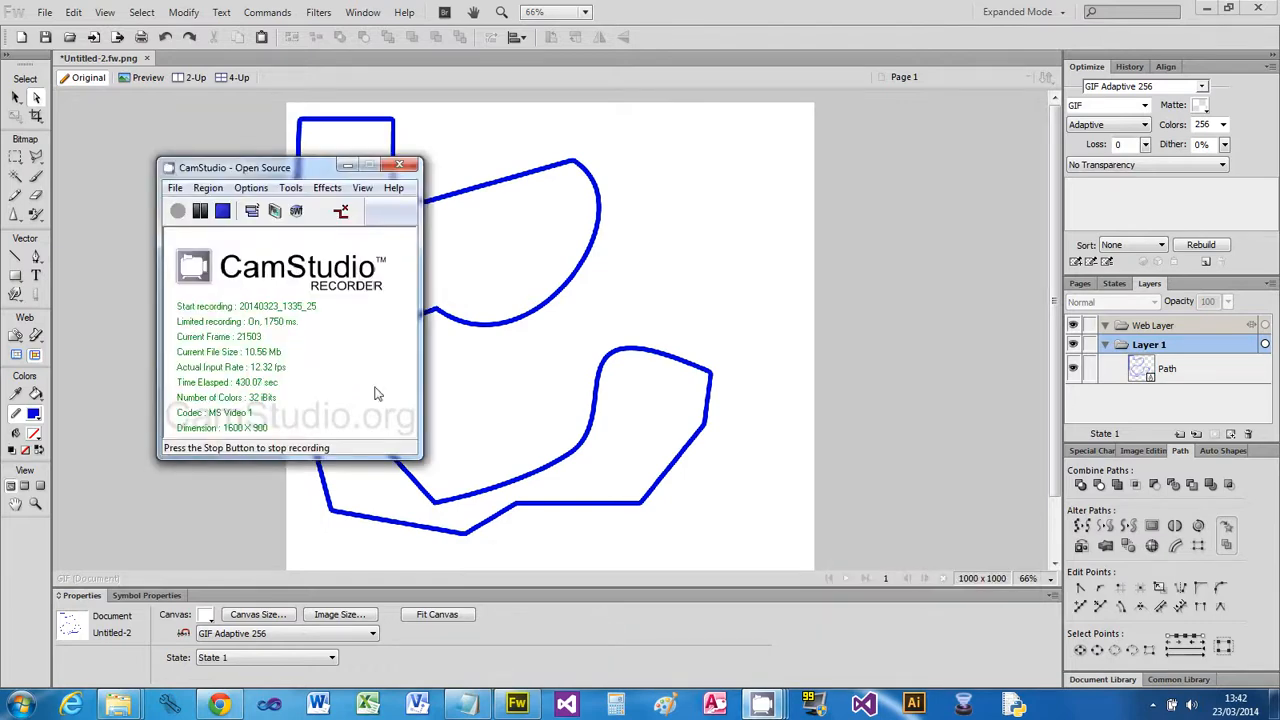